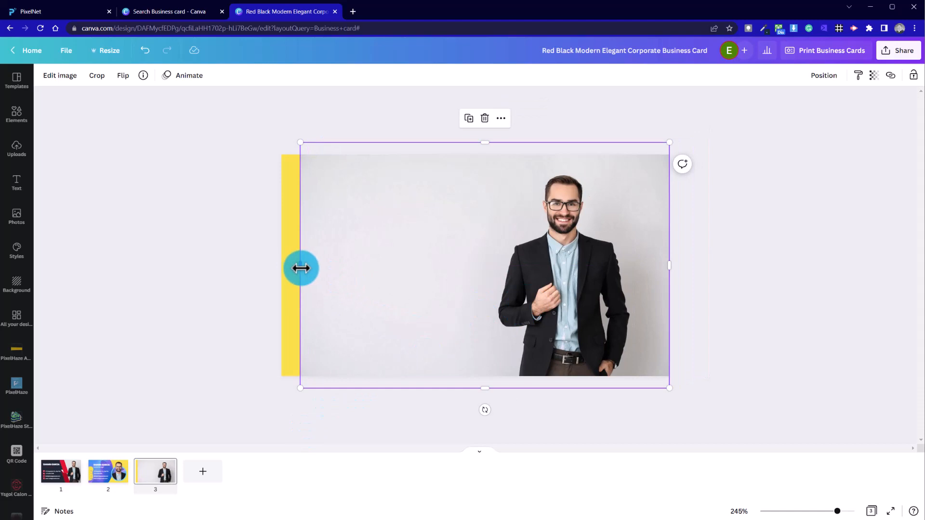
Crop the businessman photo on page 3 from all sides except the top to a head-and-shoulders portrait
drag(300, 269, 494, 267)
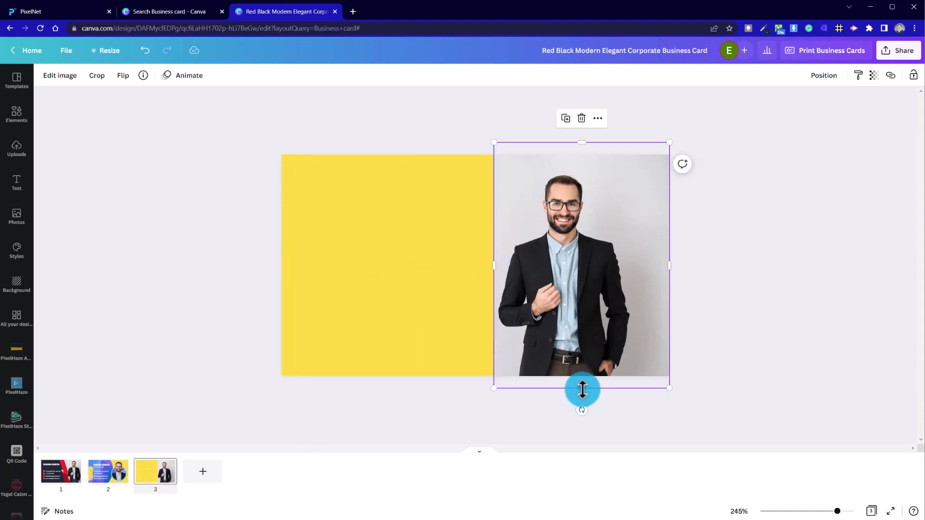
drag(582, 389, 599, 283)
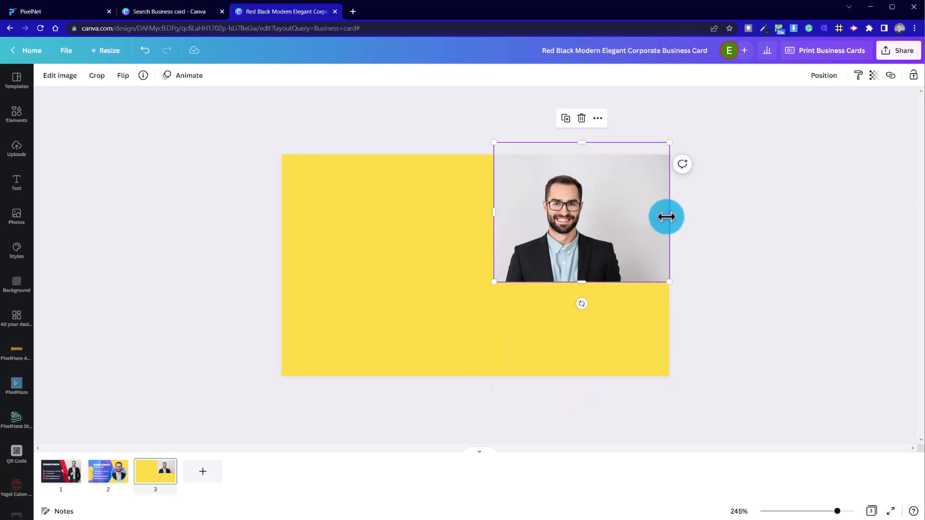
drag(667, 216, 628, 217)
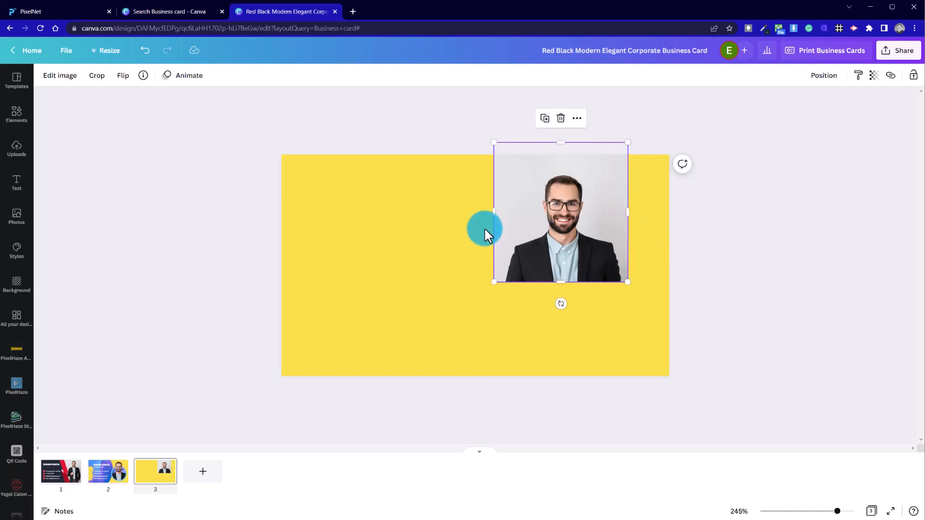
drag(498, 214, 503, 213)
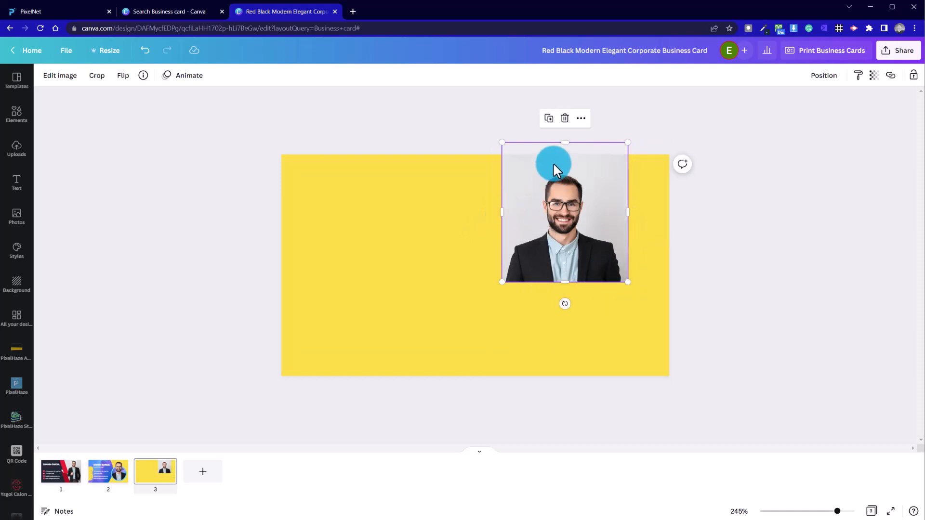
Place the cropped portrait in the card's upper-left area and extend its crop slightly above the head
drag(565, 226, 426, 269)
click(531, 274)
click(429, 213)
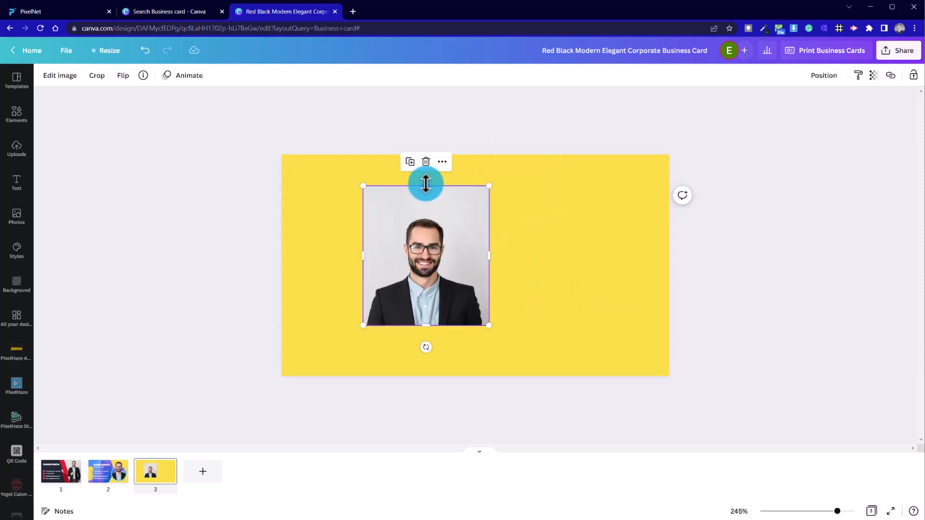
drag(426, 183, 430, 178)
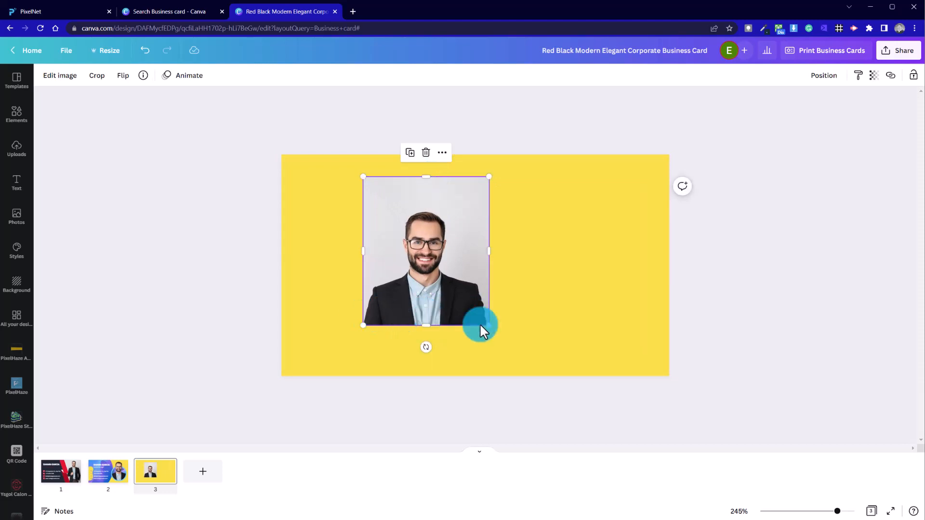
drag(470, 296, 413, 292)
click(412, 285)
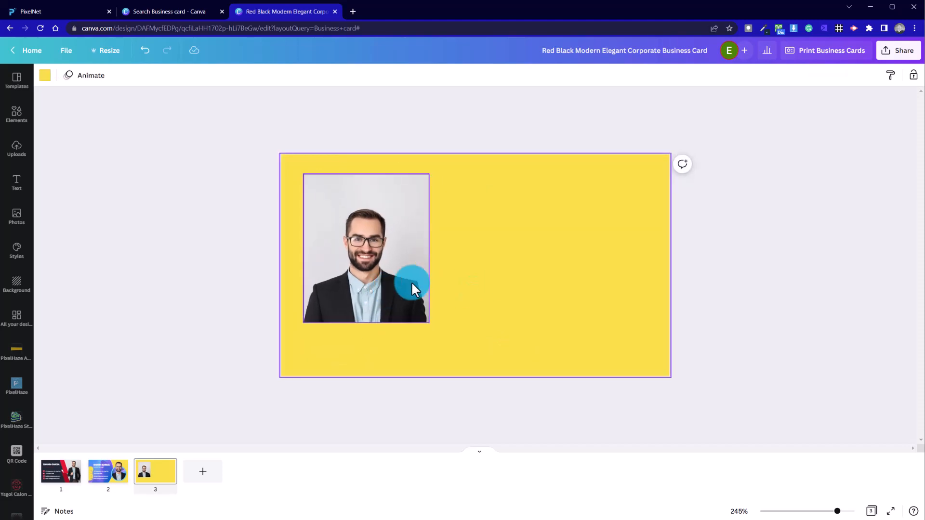
click(214, 245)
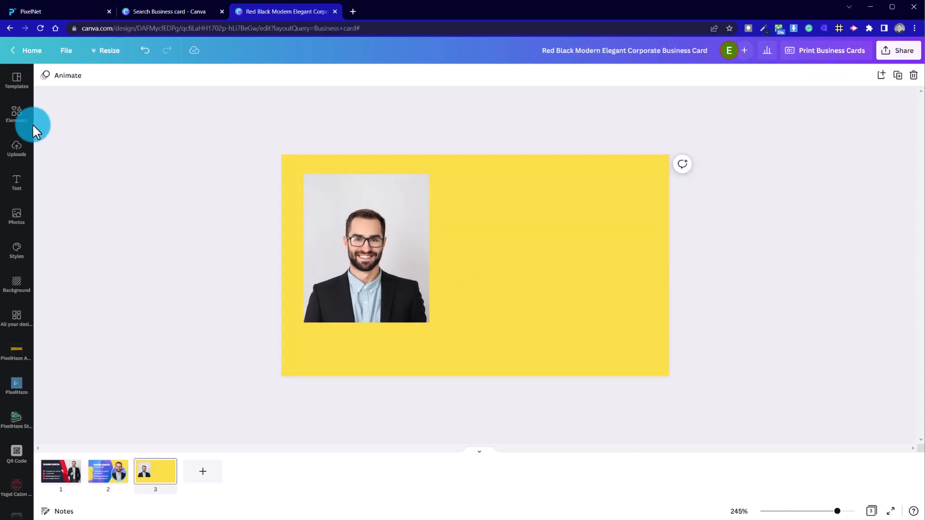
Search all design elements for "rounded" and clear the search
click(19, 114)
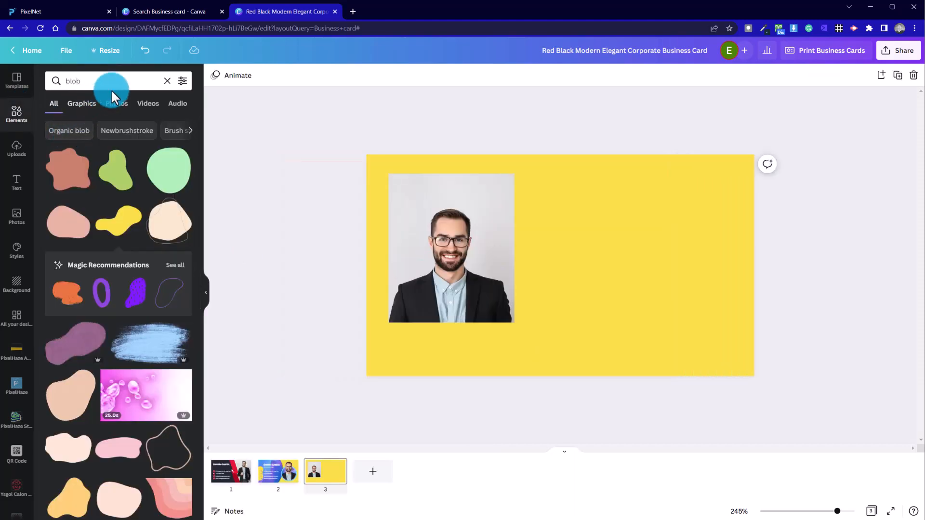
click(166, 79)
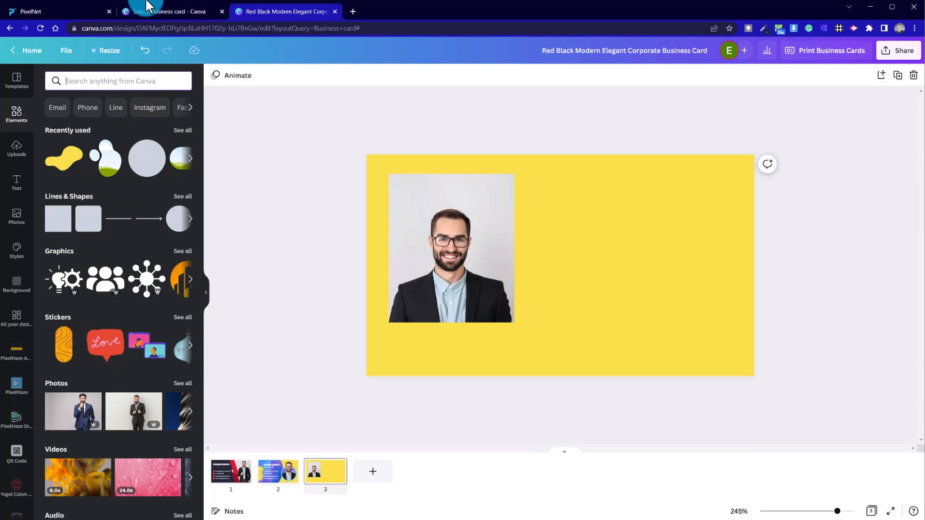
text(rounded)
key(Return)
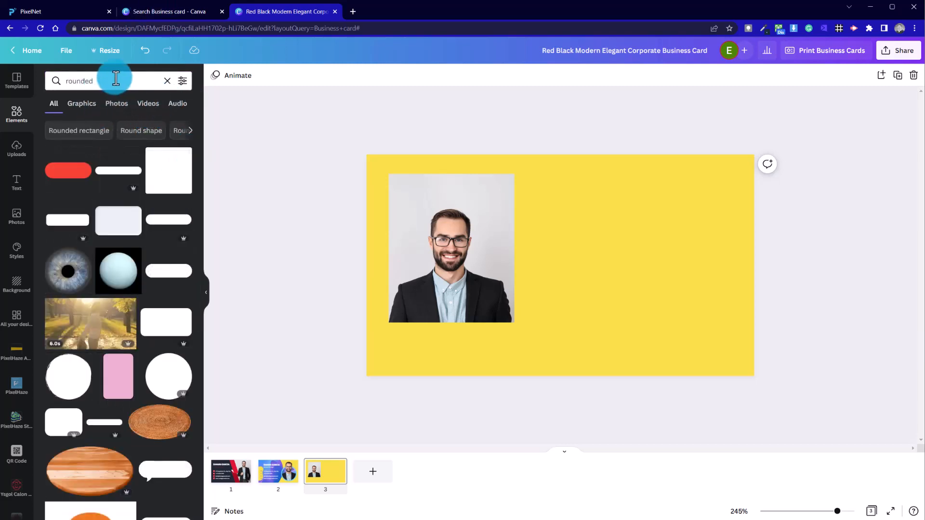
click(169, 81)
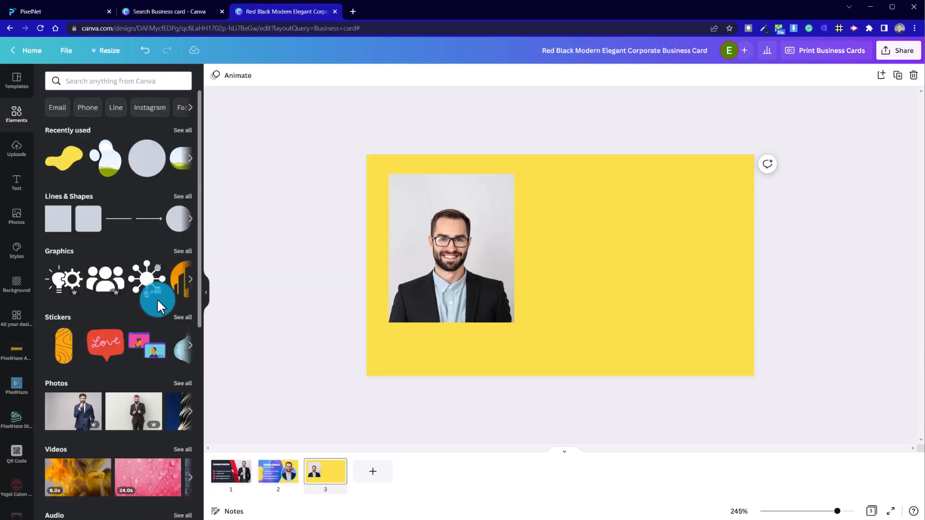
Show the full Frames collection among the design elements and search it for "rounded"
scroll(154, 295, down, 5)
scroll(150, 296, down, 5)
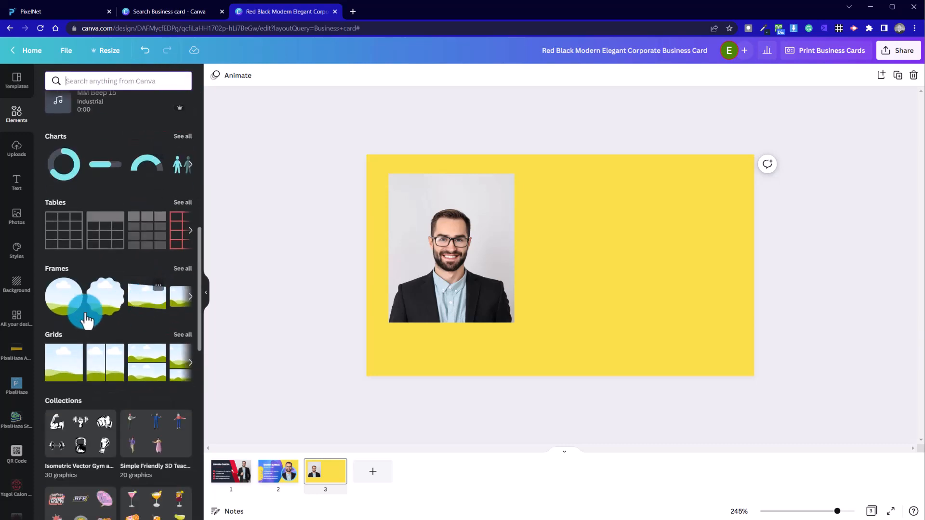
click(182, 269)
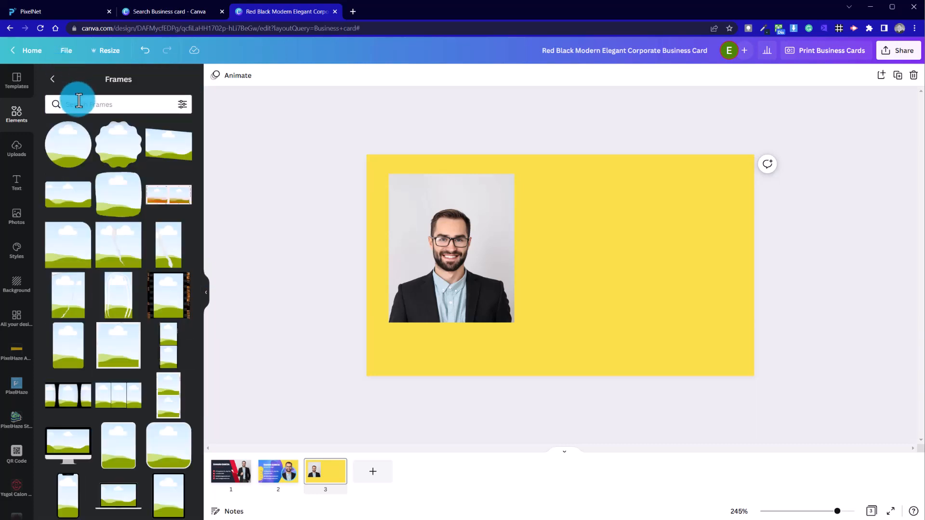
click(103, 105)
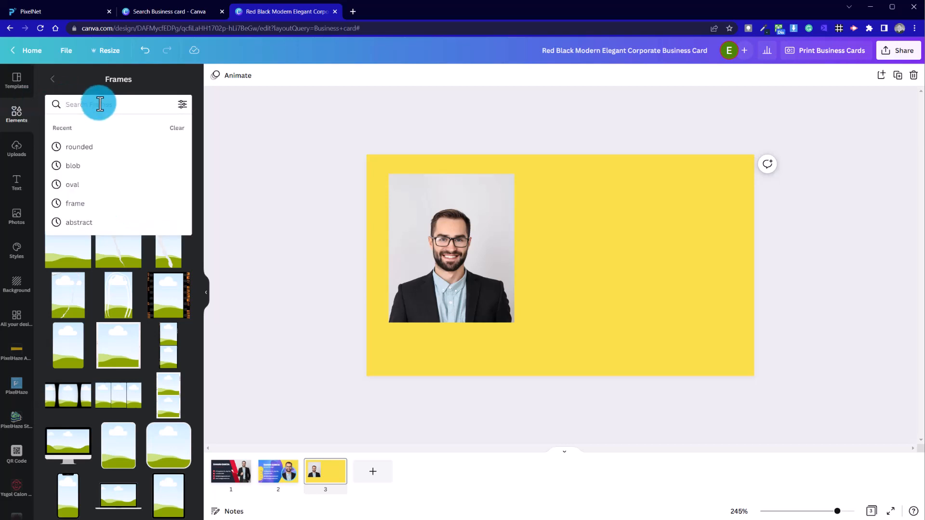
text(rounded)
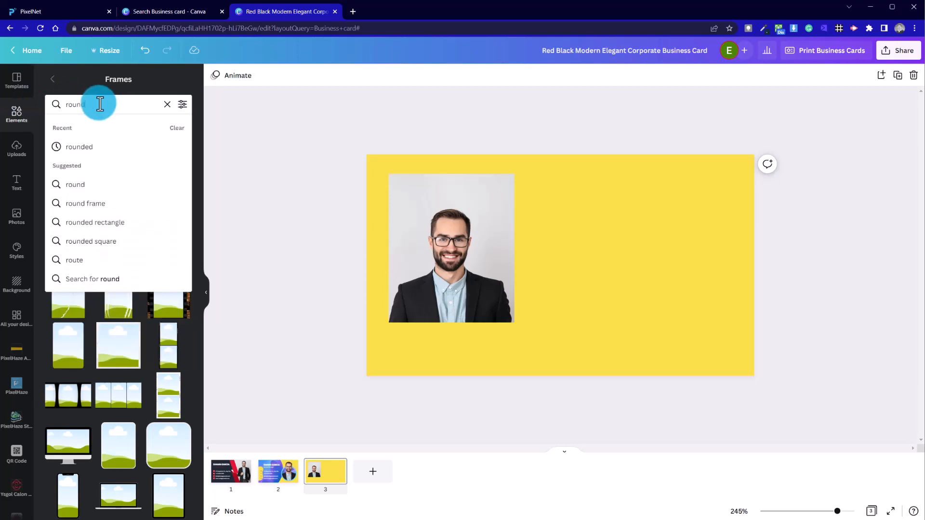
key(Return)
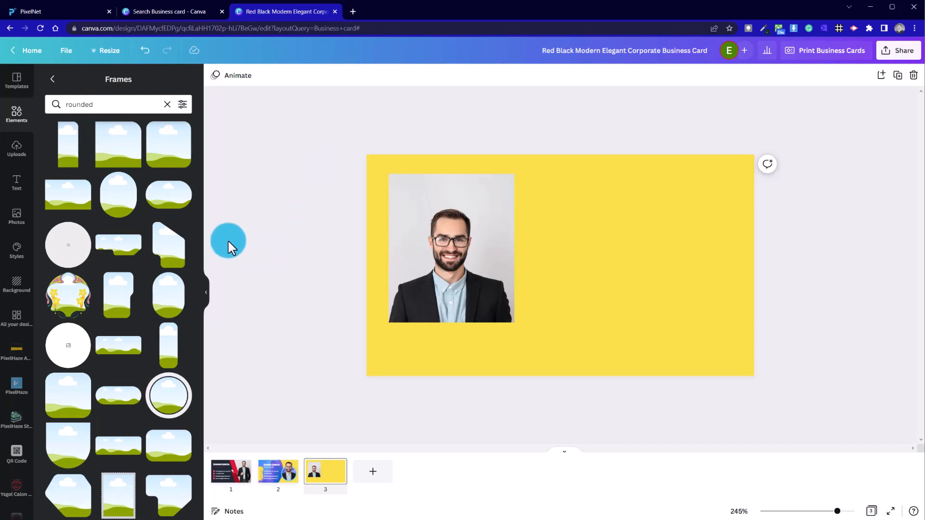
Insert the wider rounded oval frame and place it beside the portrait with a small gap
click(120, 200)
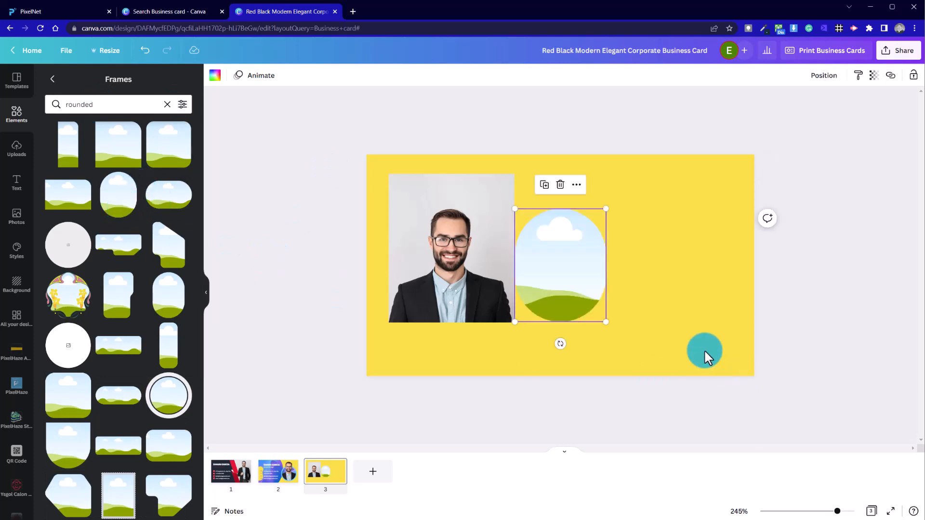
drag(596, 289, 623, 283)
click(272, 248)
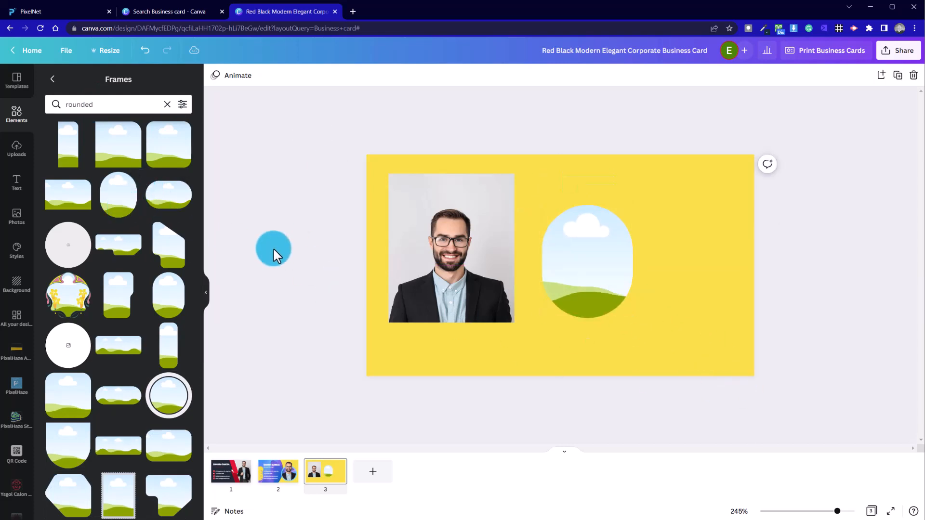
click(592, 307)
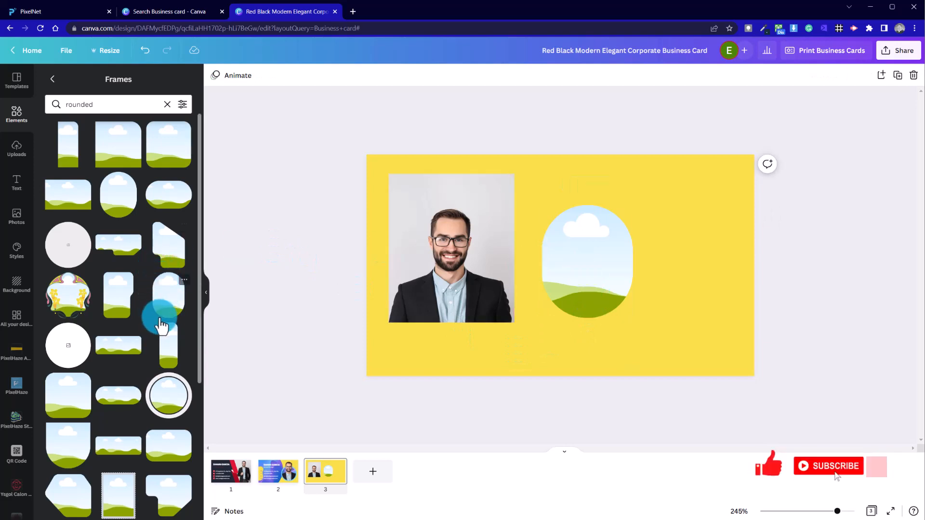
Insert the narrower pill-shaped frame and place it near the card's right edge, beside the wider oval frame
click(167, 293)
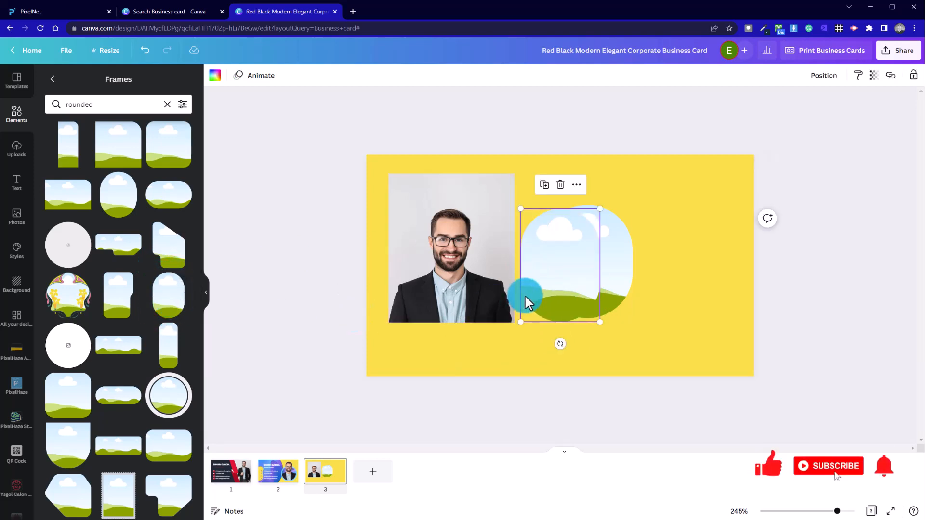
drag(526, 296, 673, 310)
click(614, 323)
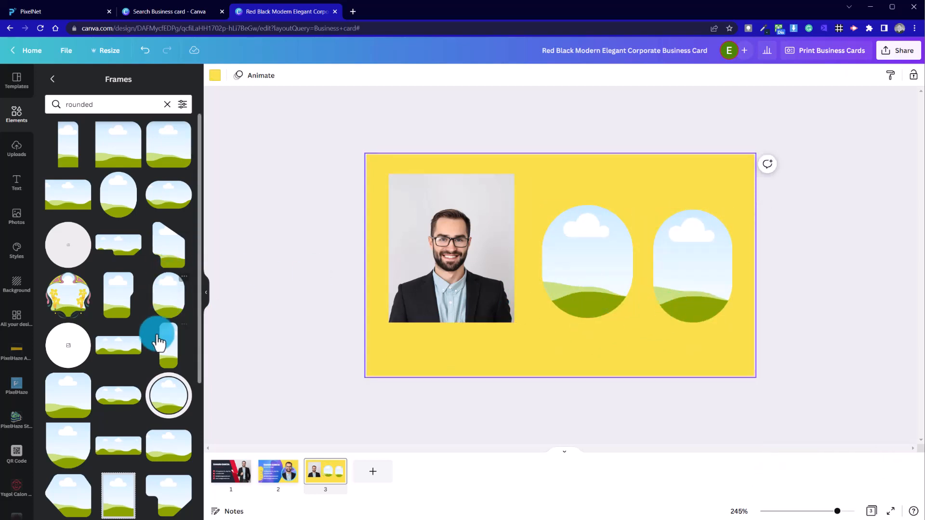
scroll(140, 406, down, 3)
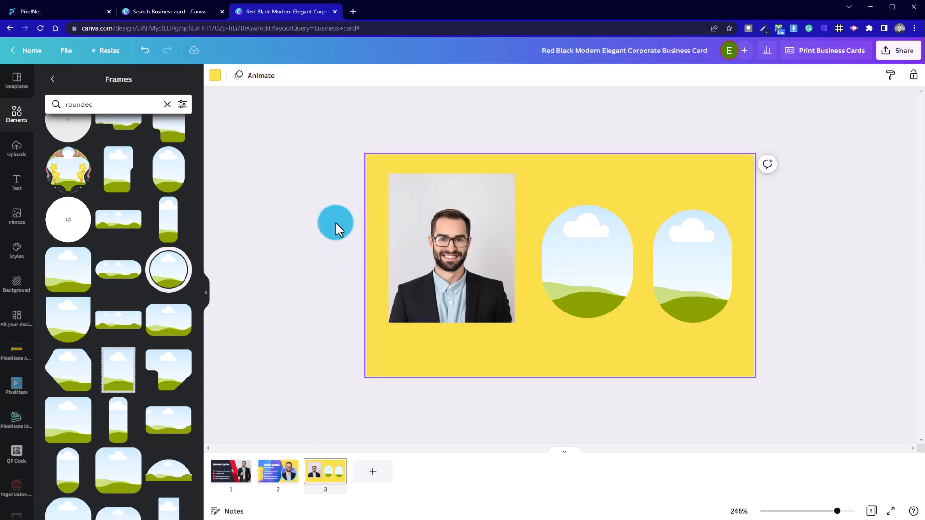
Delete the wider oval frame and drop the portrait into the pill-shaped frame, placed just right of the card's centre
click(588, 261)
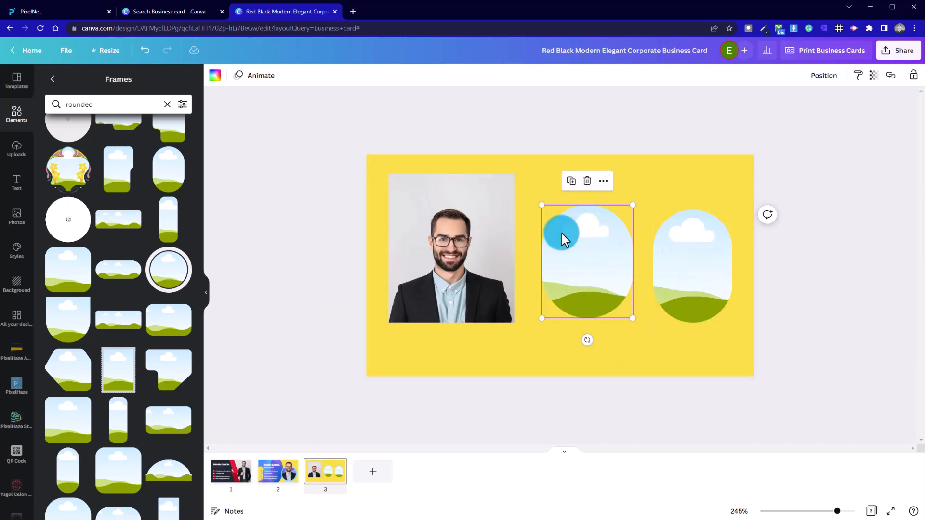
key(Delete)
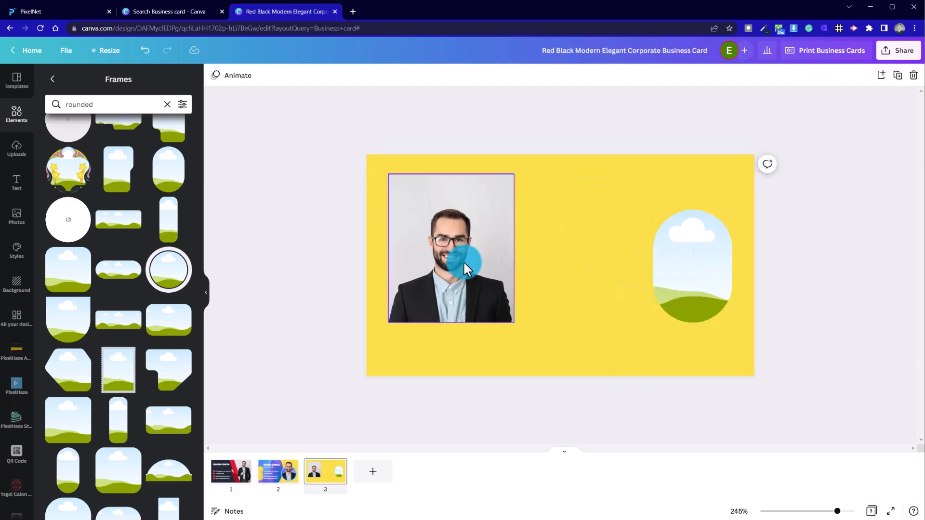
drag(465, 262, 593, 254)
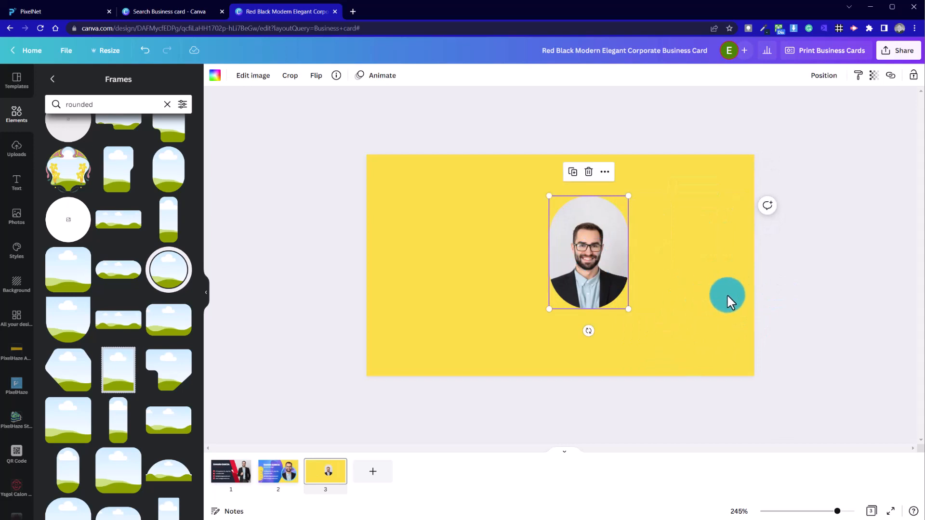
click(709, 303)
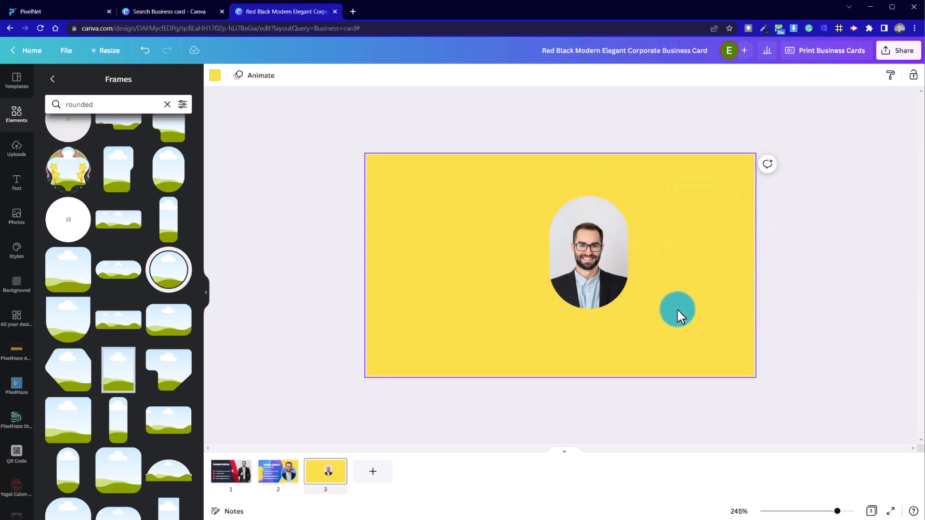
Enlarge and reposition the photo inside the pill-shaped frame so the head and shoulders are centred, and switch to page 2
click(597, 283)
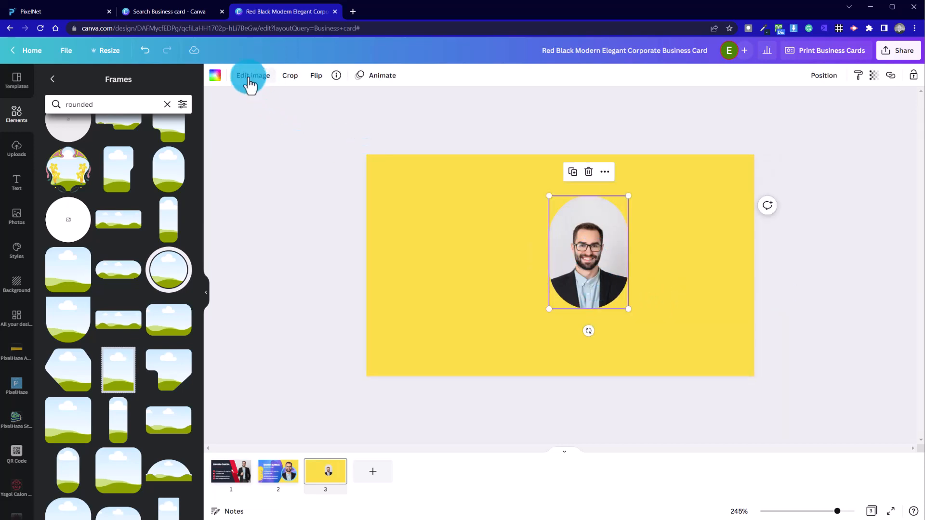
click(593, 241)
double_click(600, 253)
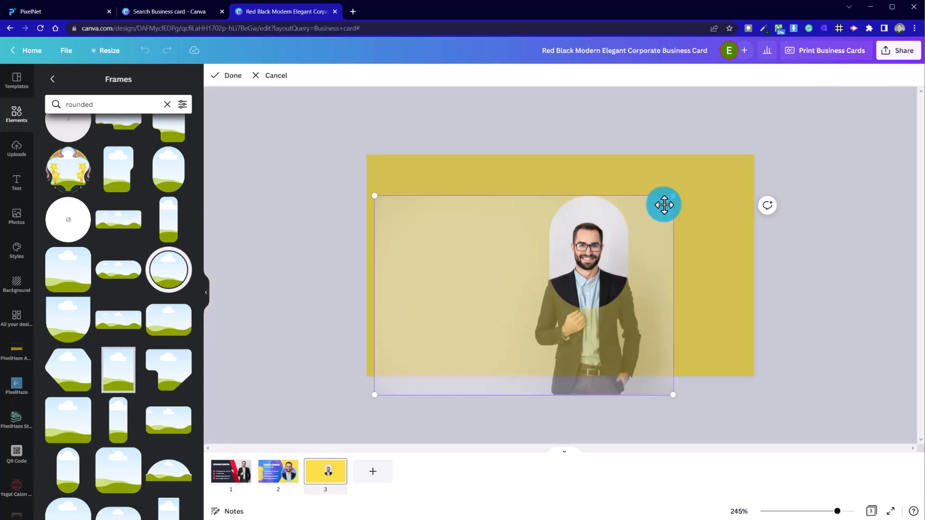
drag(674, 201, 713, 172)
drag(646, 326, 614, 343)
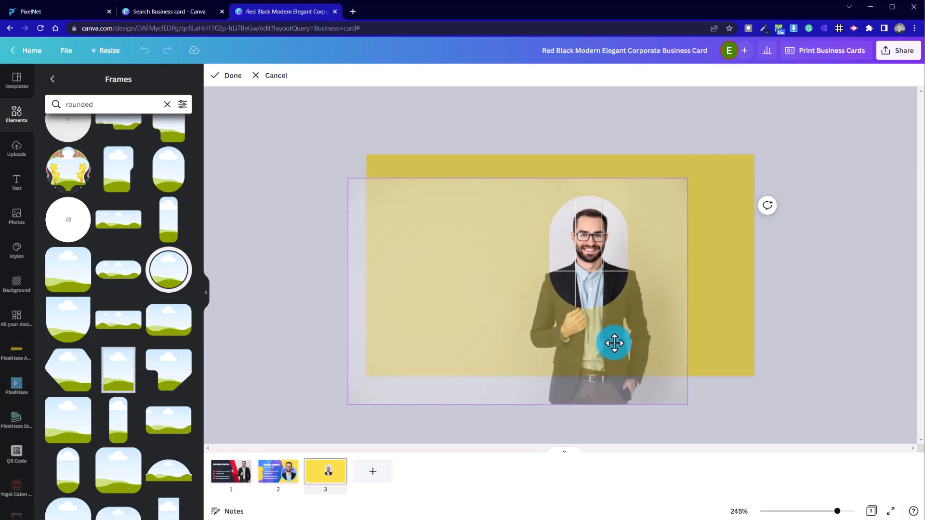
drag(615, 343, 613, 343)
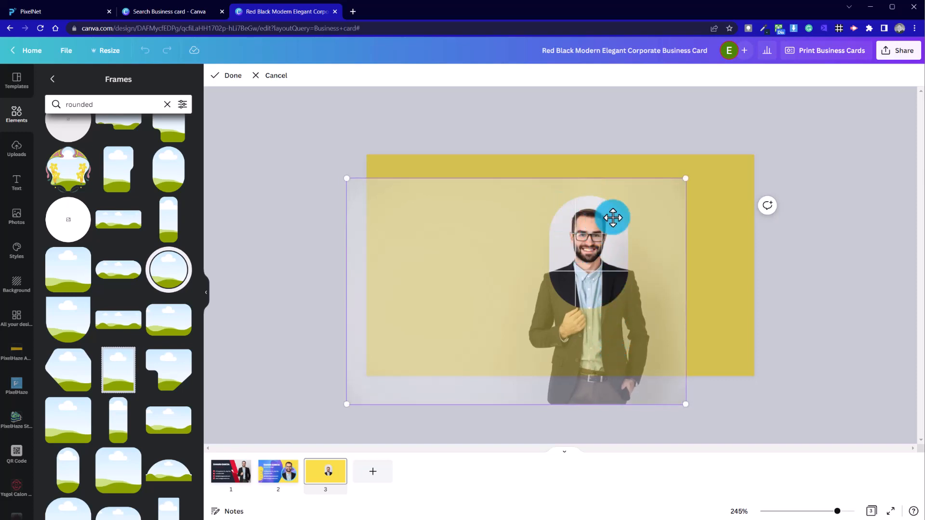
drag(685, 180, 698, 169)
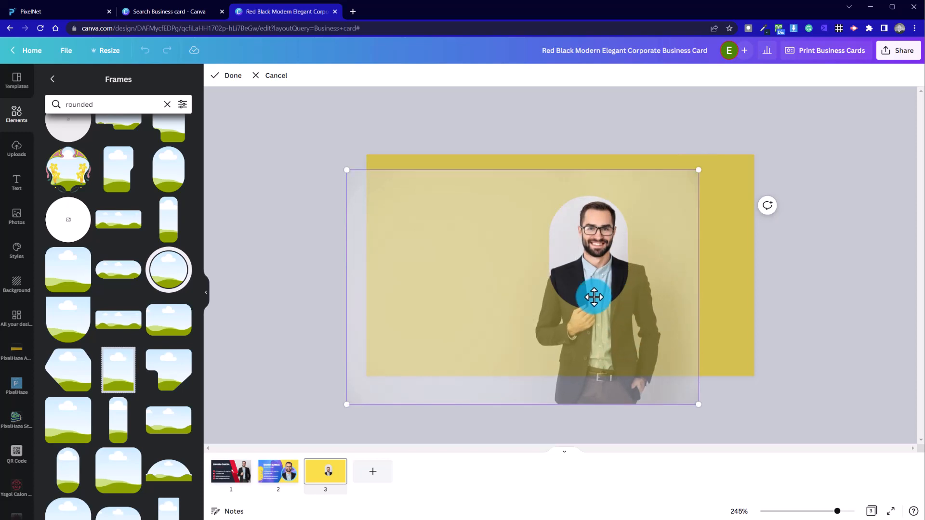
drag(590, 293, 577, 280)
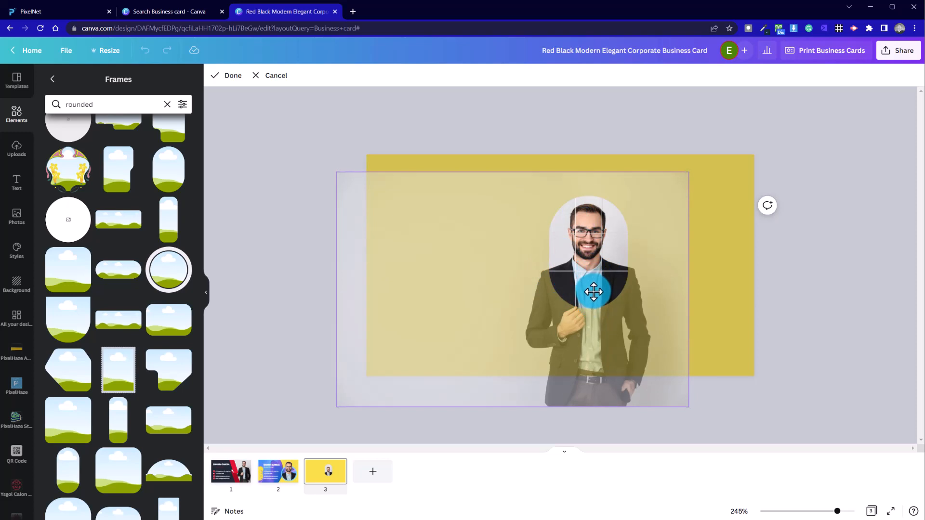
drag(594, 291, 593, 297)
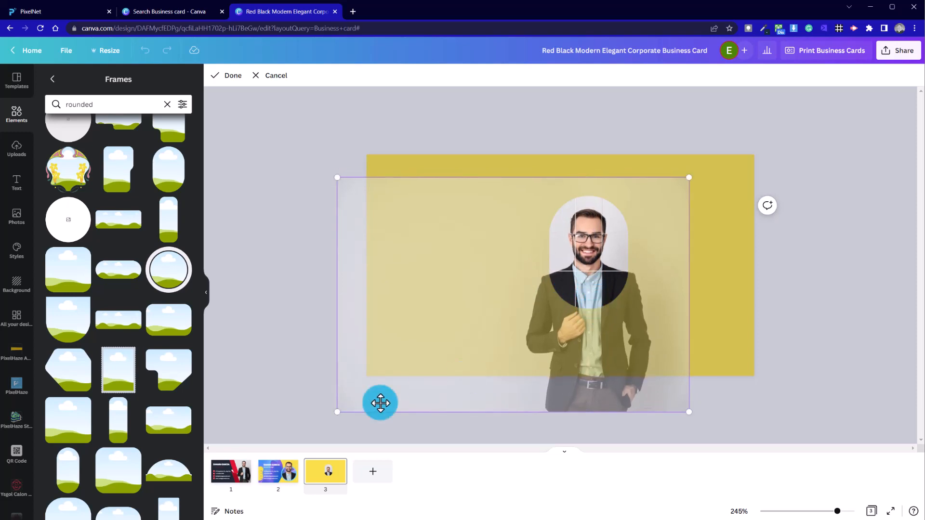
click(291, 484)
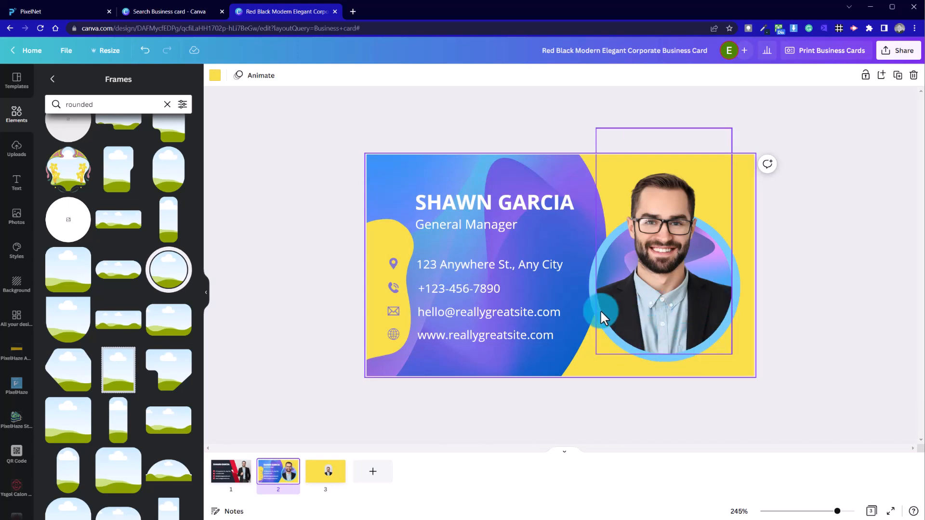
Switch to page 3, then enlarge and reposition the photo inside its rounded frame so the head and shoulders fill it
click(329, 478)
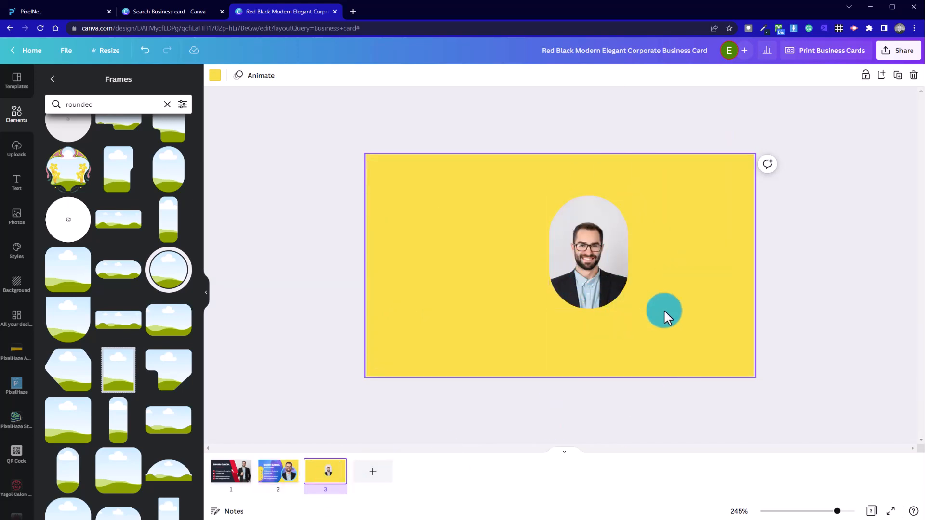
double_click(605, 269)
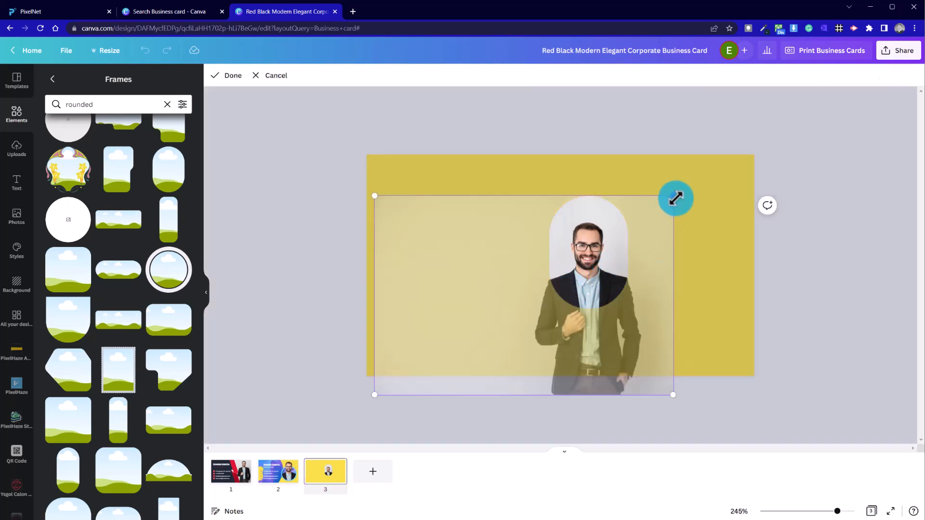
drag(673, 196, 721, 161)
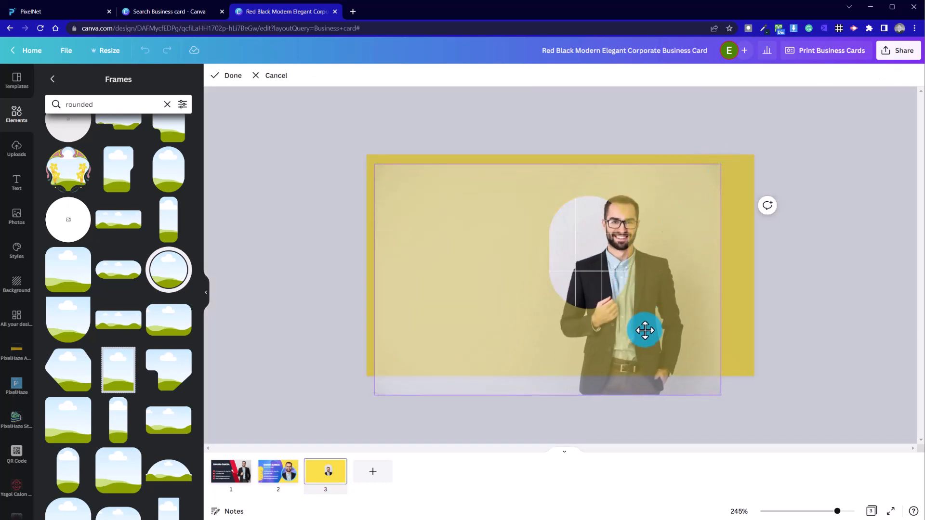
drag(645, 328, 614, 340)
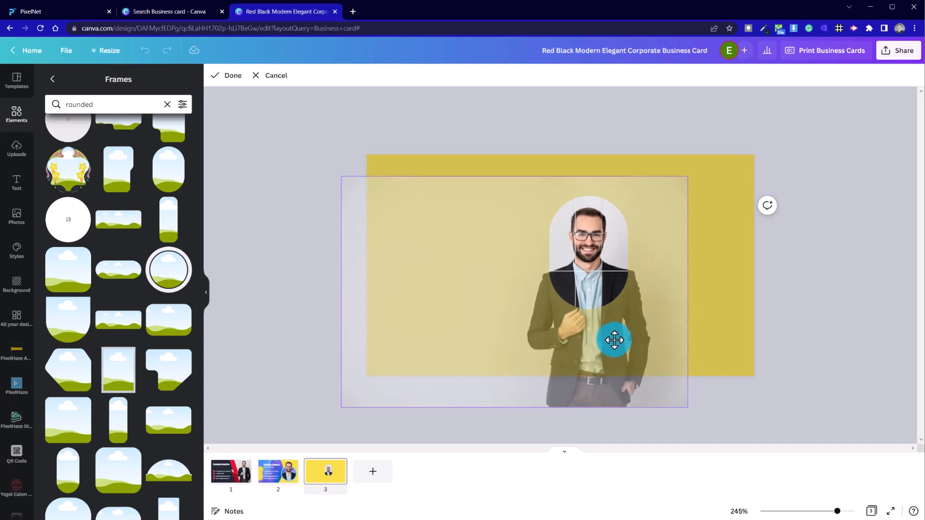
click(703, 298)
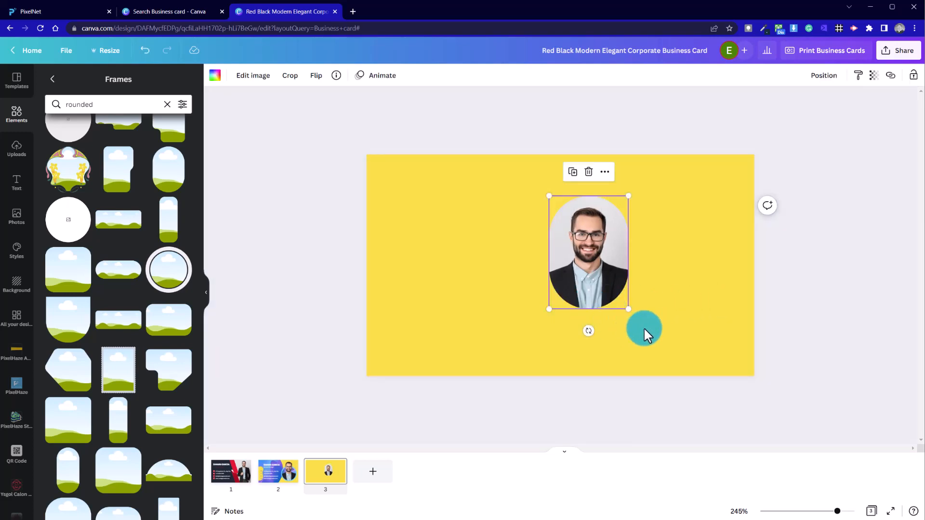
click(644, 328)
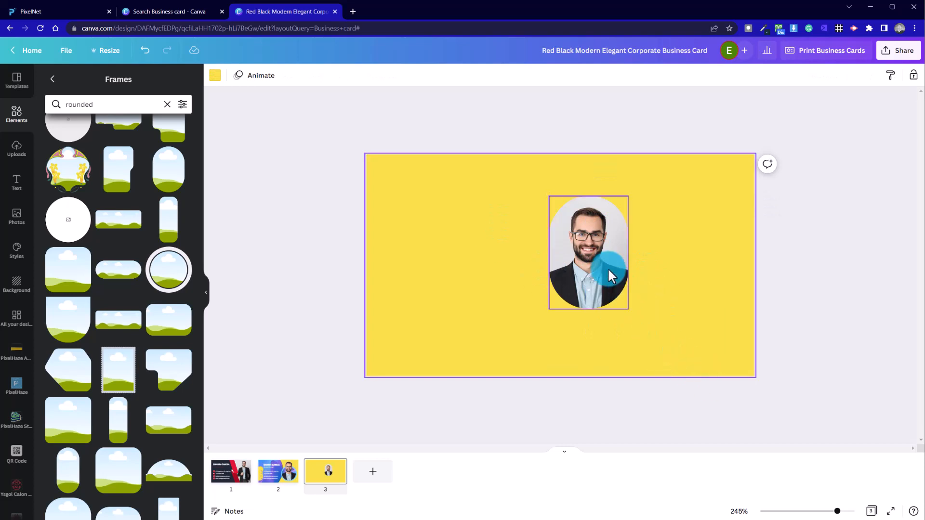
Remove the background from the framed portrait and place the cutout near the card's right edge
drag(608, 271, 531, 279)
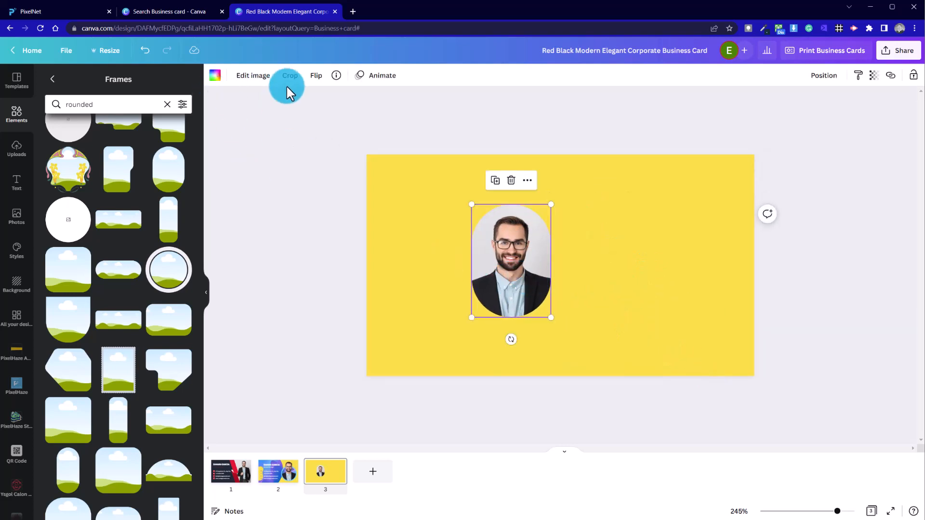
click(254, 80)
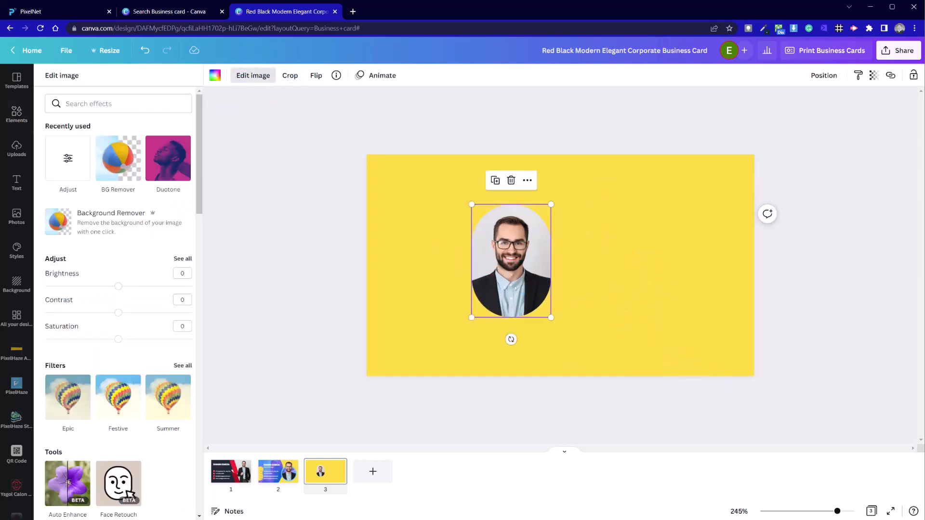
click(110, 235)
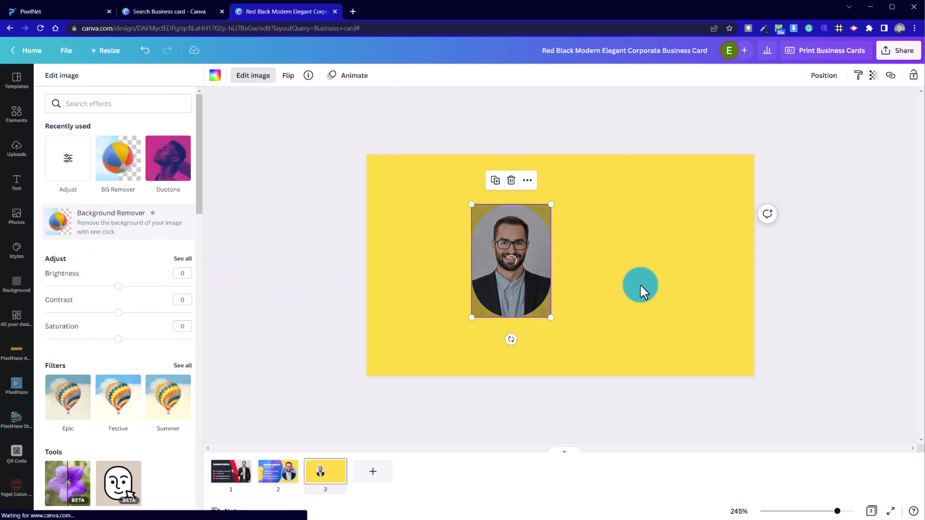
click(409, 279)
click(593, 303)
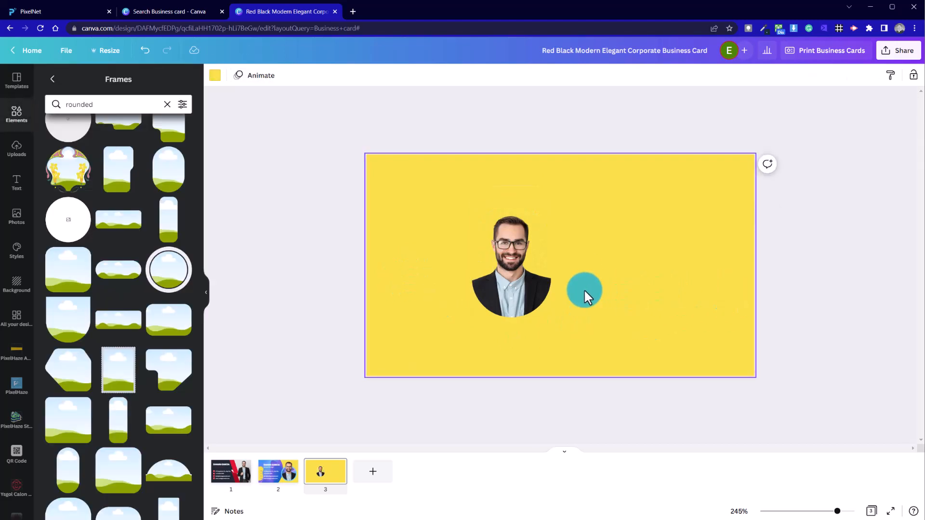
drag(584, 289, 706, 260)
click(525, 279)
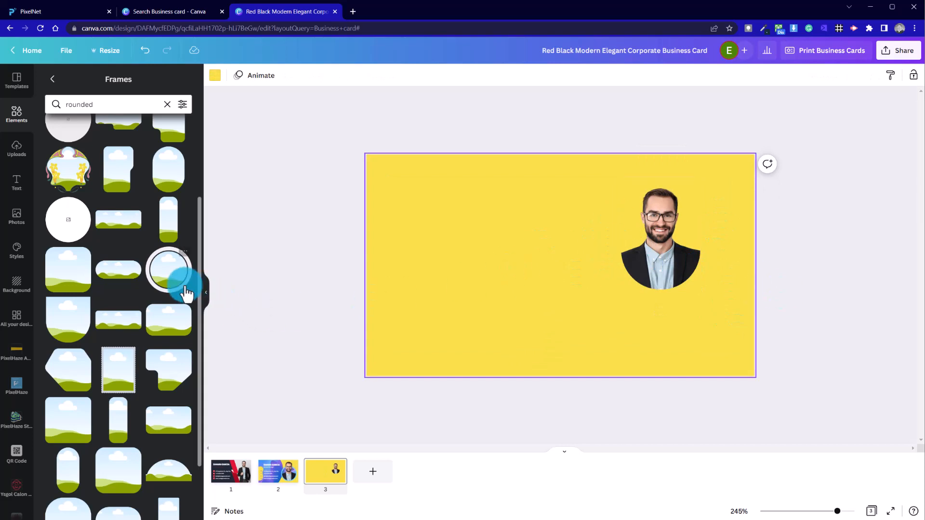
Search the frames for "circle", insert the plain circle frame and shift it to the left of the portrait
click(104, 99)
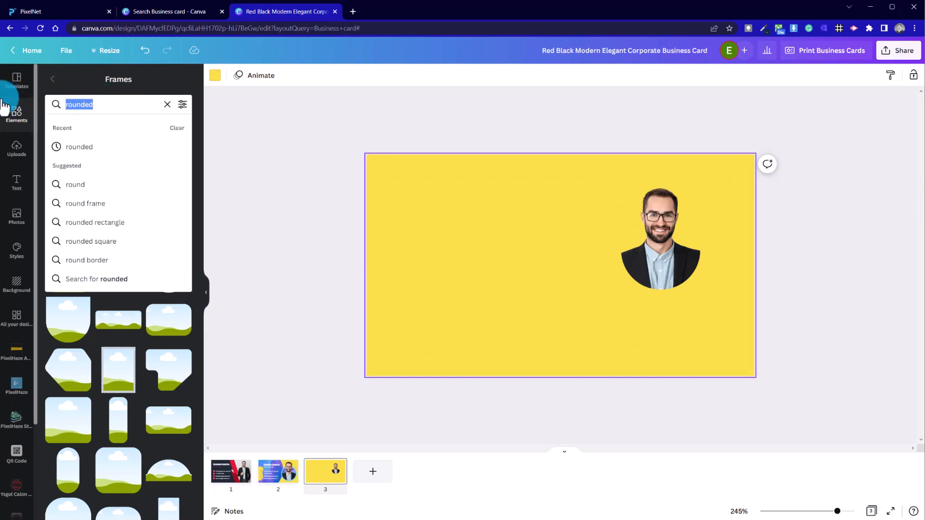
text(circle)
key(Return)
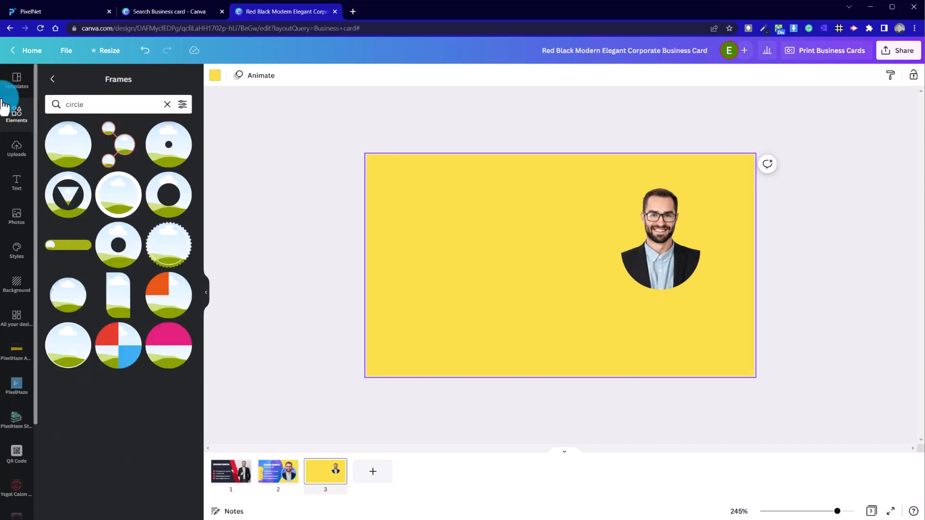
click(67, 140)
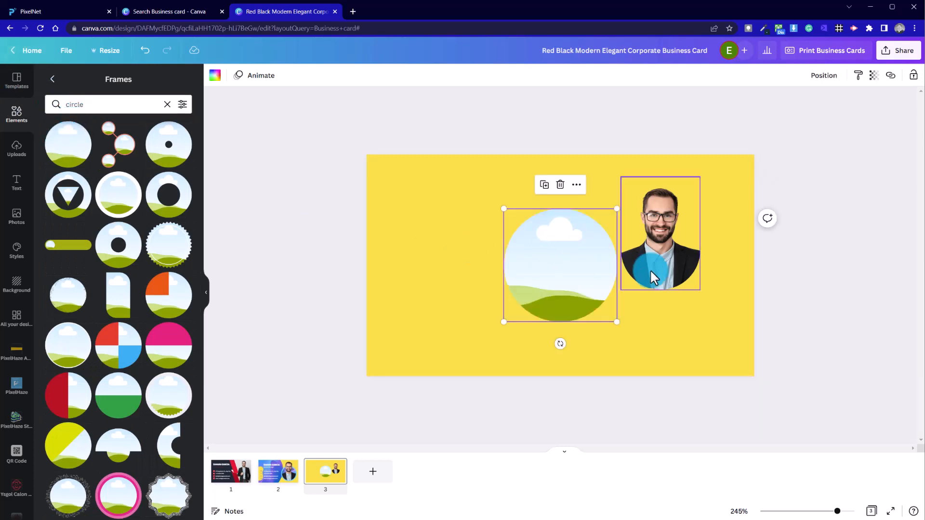
drag(530, 287, 464, 290)
click(382, 245)
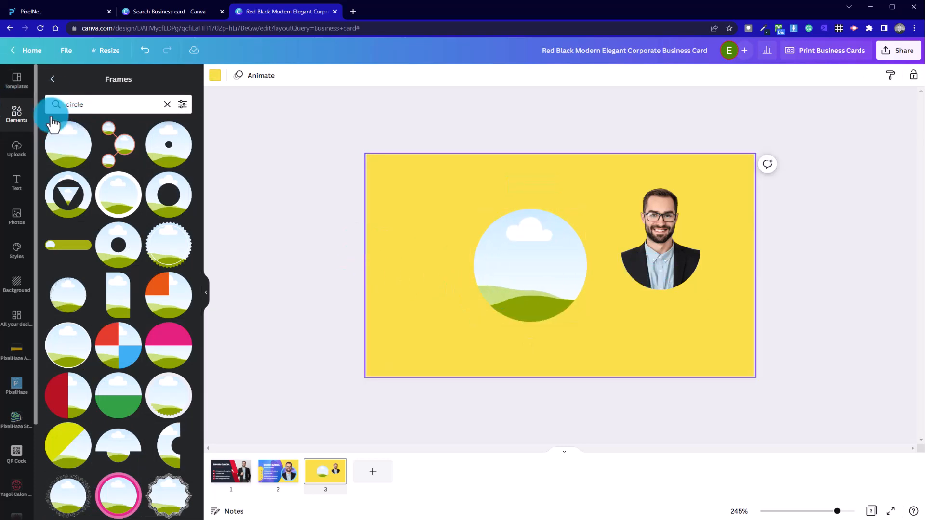
Clear the frame search and show the full list of recently used elements
click(167, 104)
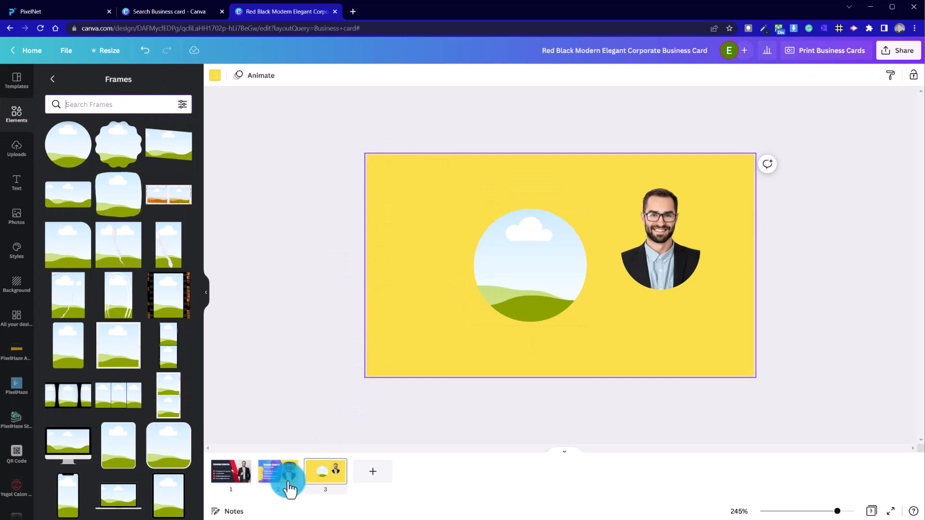
click(22, 108)
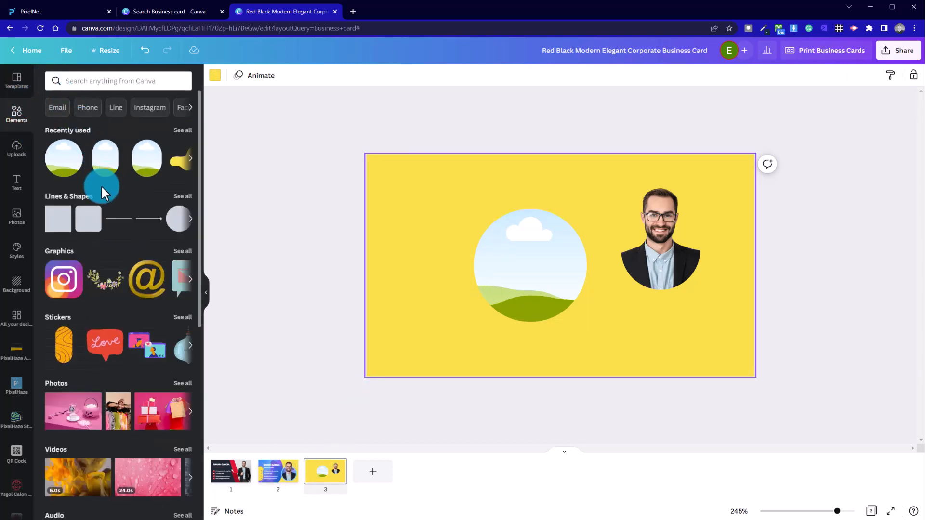
click(190, 159)
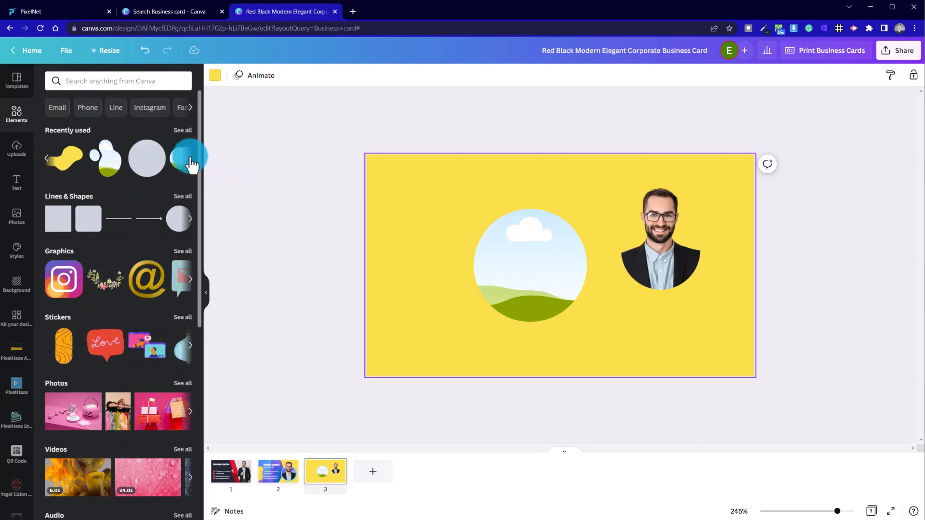
click(190, 159)
click(190, 159)
click(190, 159)
click(190, 159)
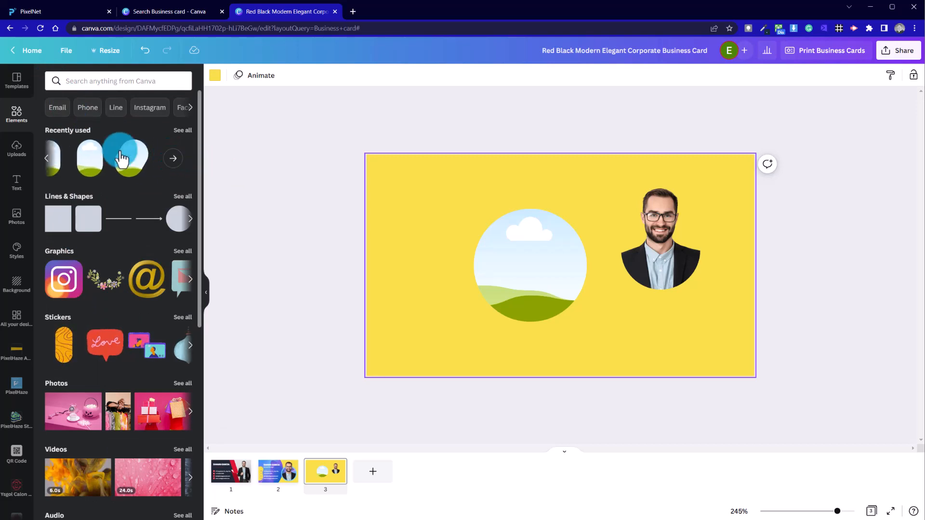
click(180, 167)
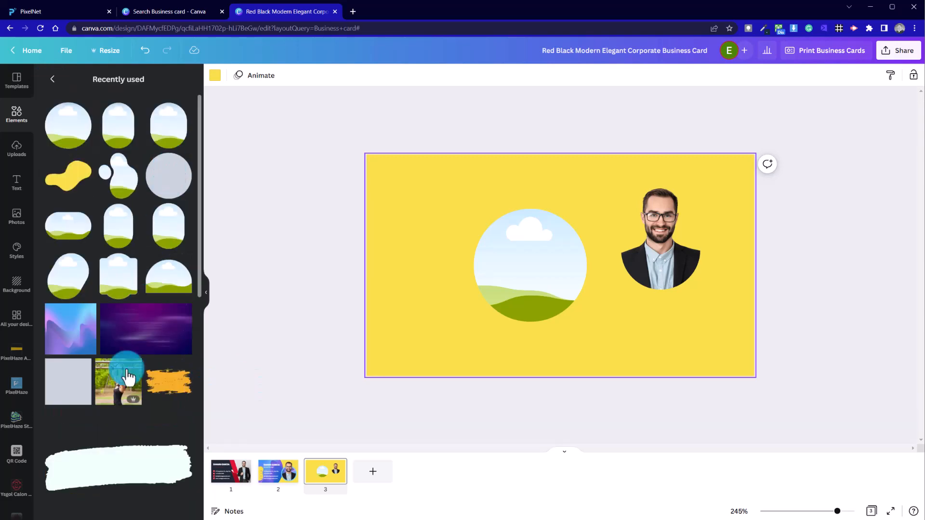
Insert the square blue-purple wavy gradient image and drop it into the circle frame
click(61, 337)
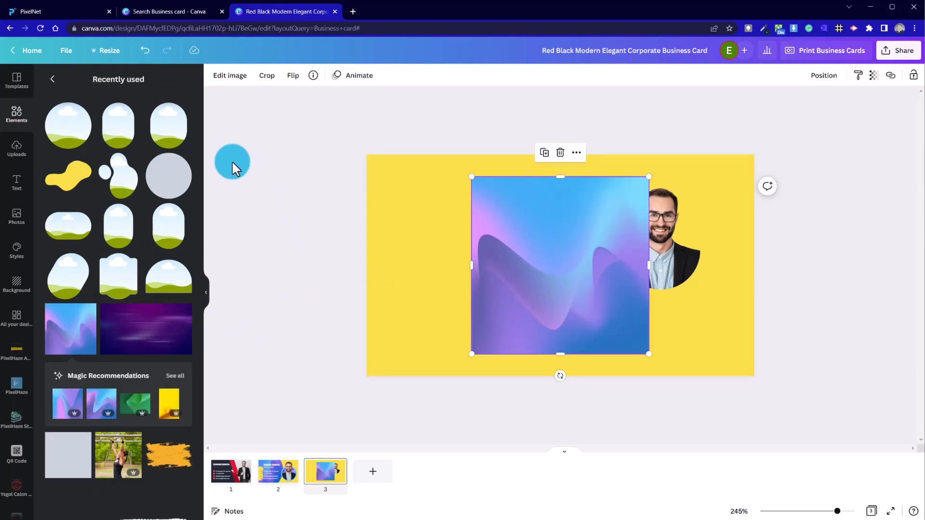
click(57, 85)
drag(593, 322, 549, 290)
click(573, 348)
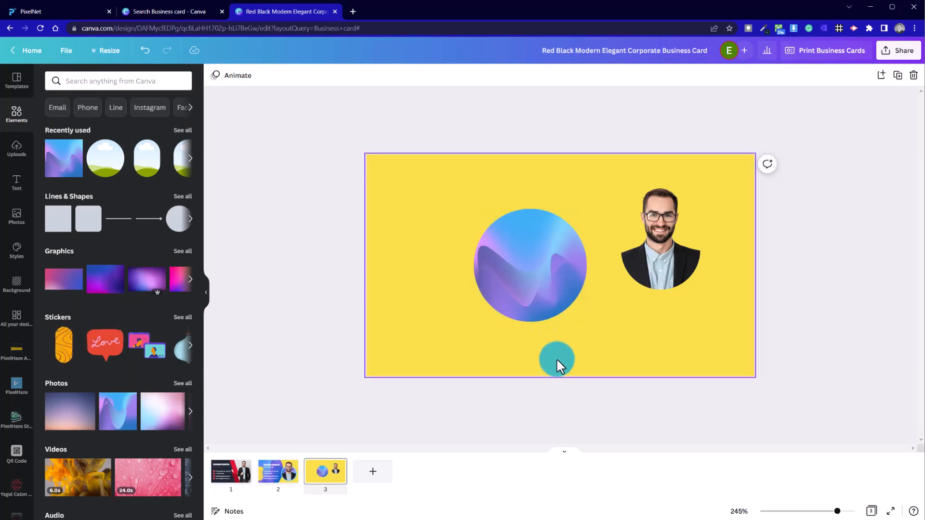
Rotate the gradient-filled circle counter-clockwise by more than a quarter turn
click(541, 279)
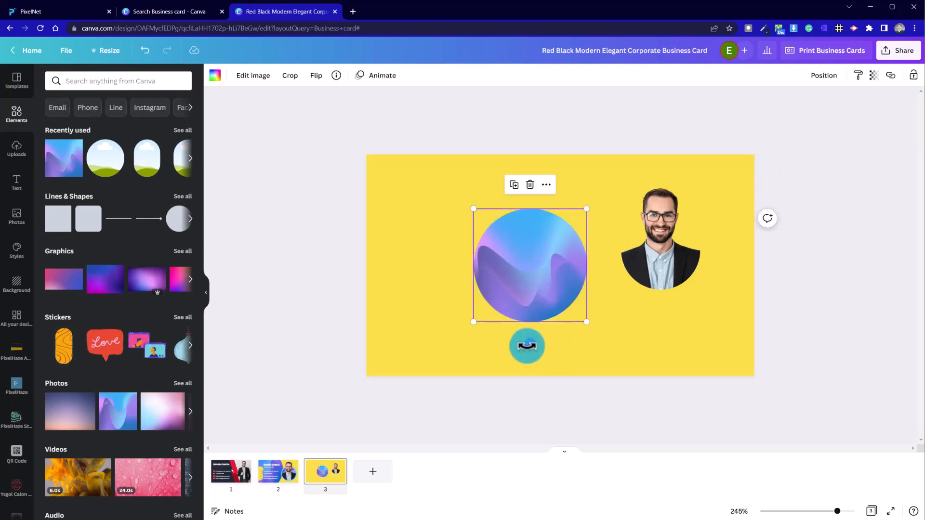
drag(526, 346, 596, 258)
click(639, 359)
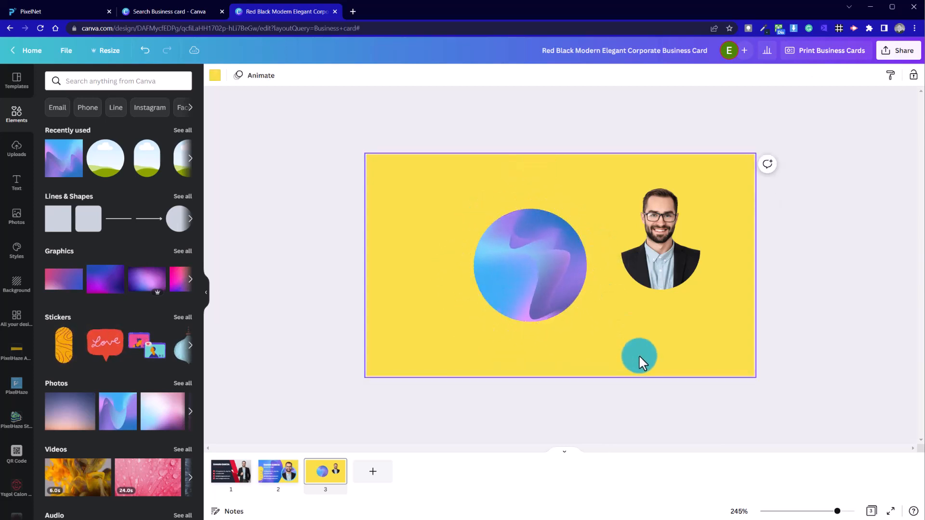
Move the portrait so it overlaps the right side of the gradient circle and bring it in front of the circle
drag(689, 282, 654, 282)
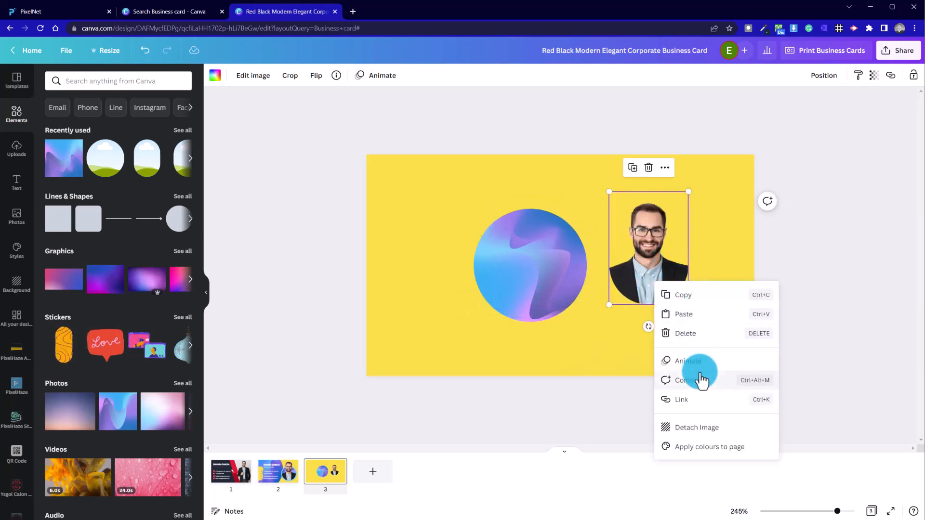
click(631, 291)
click(680, 266)
click(649, 266)
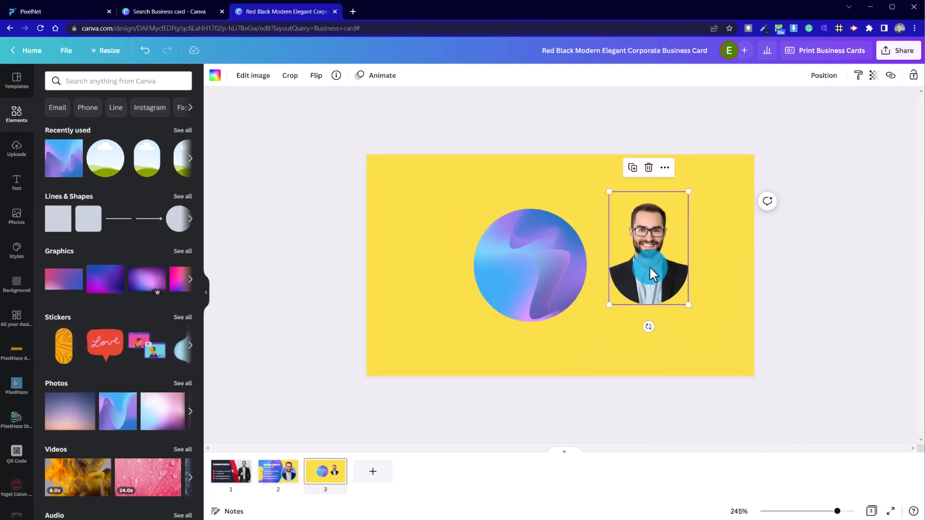
right_click(649, 266)
click(644, 254)
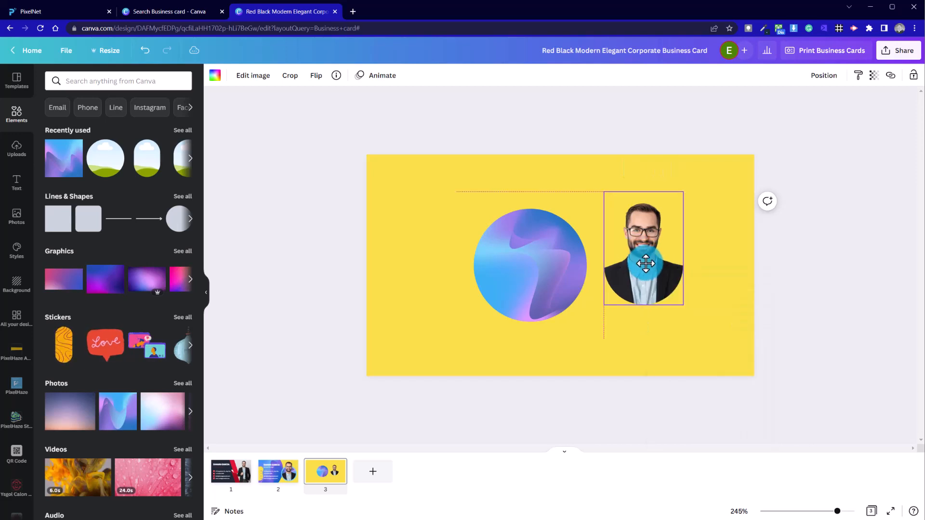
drag(643, 254, 558, 276)
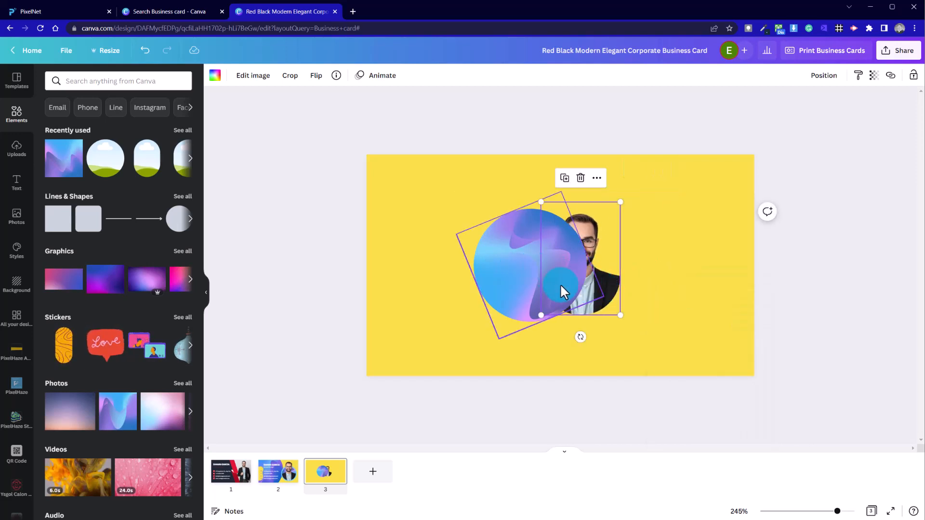
right_click(607, 280)
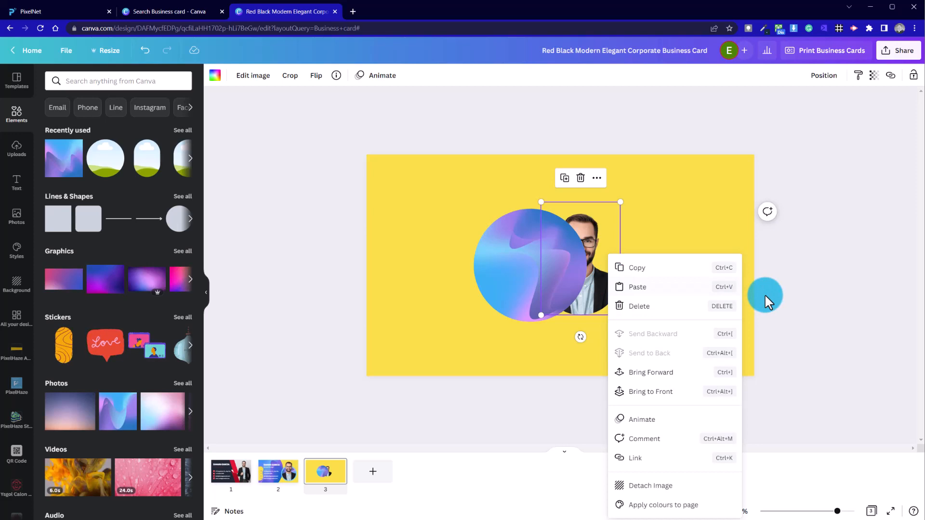
click(689, 382)
click(658, 325)
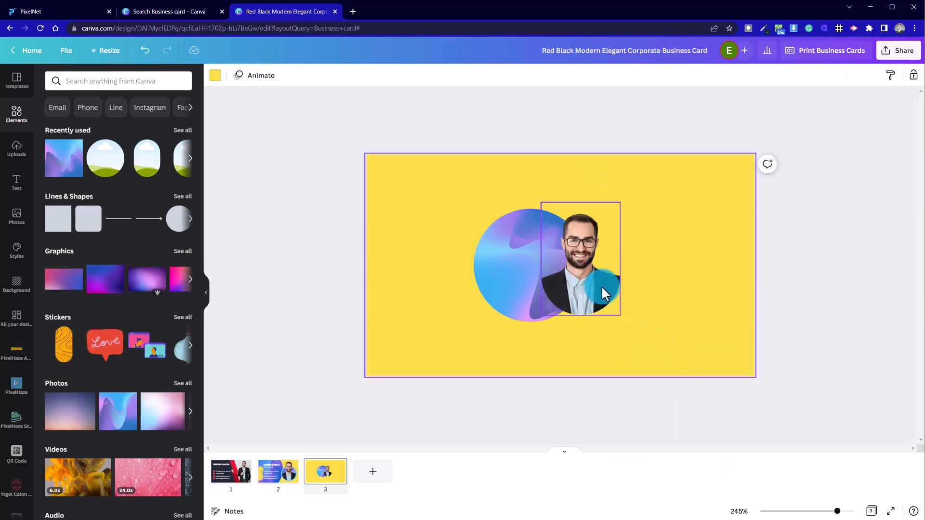
Centre the portrait on the gradient circle and enlarge it to the circle's width, with matching bottom curves and the head above the circle
drag(601, 285, 544, 288)
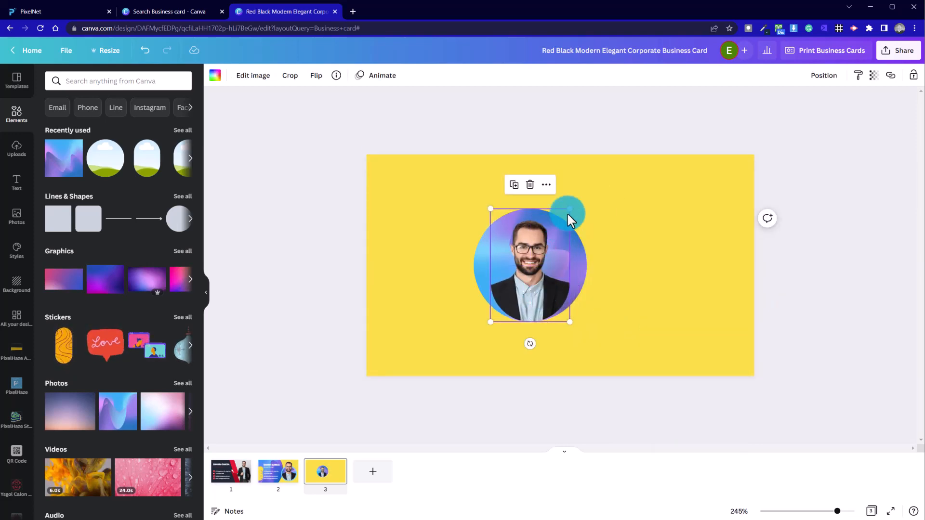
drag(571, 208, 642, 172)
mouse_move(568, 282)
mouse_down()
mouse_move(558, 291)
mouse_move(556, 279)
mouse_up()
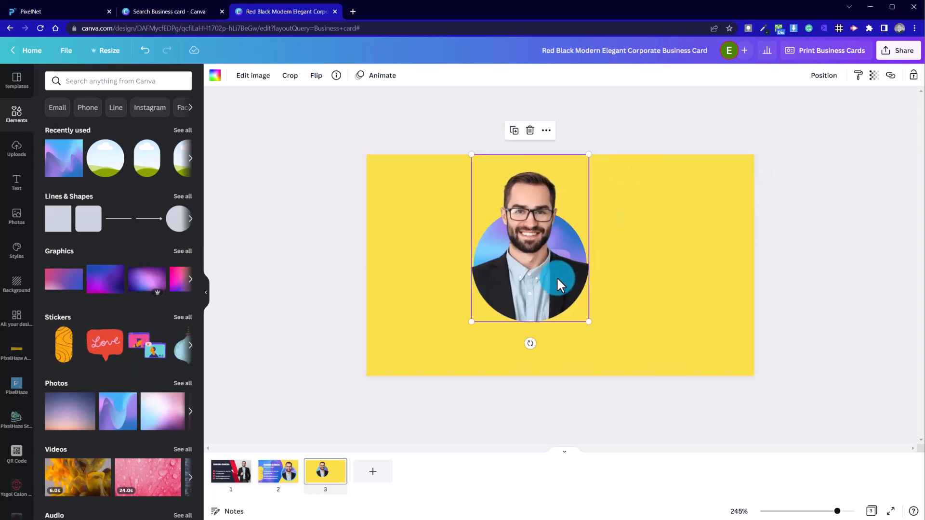
drag(592, 157, 588, 158)
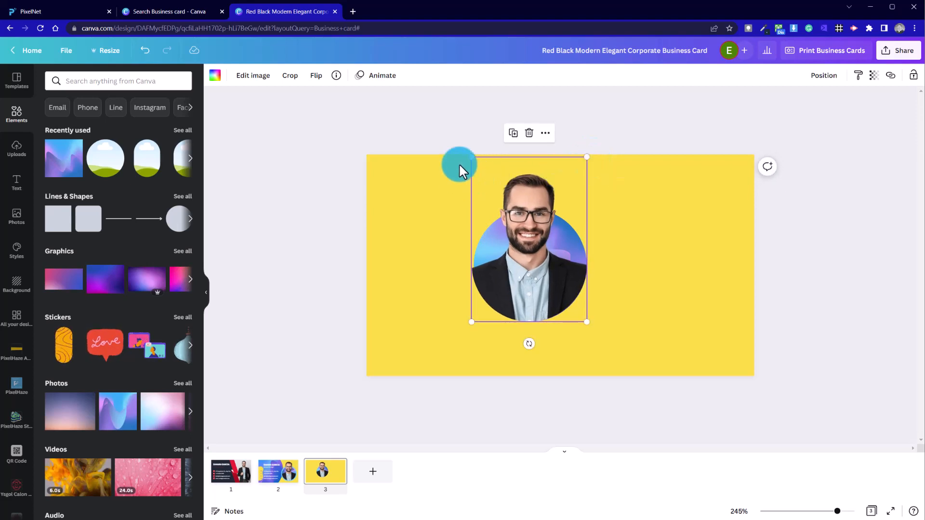
drag(472, 155, 474, 159)
click(433, 189)
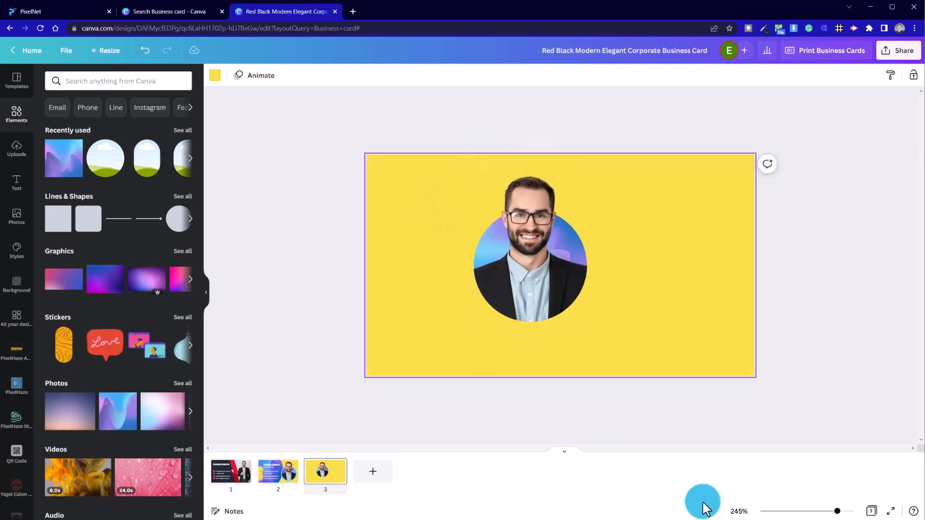
click(569, 302)
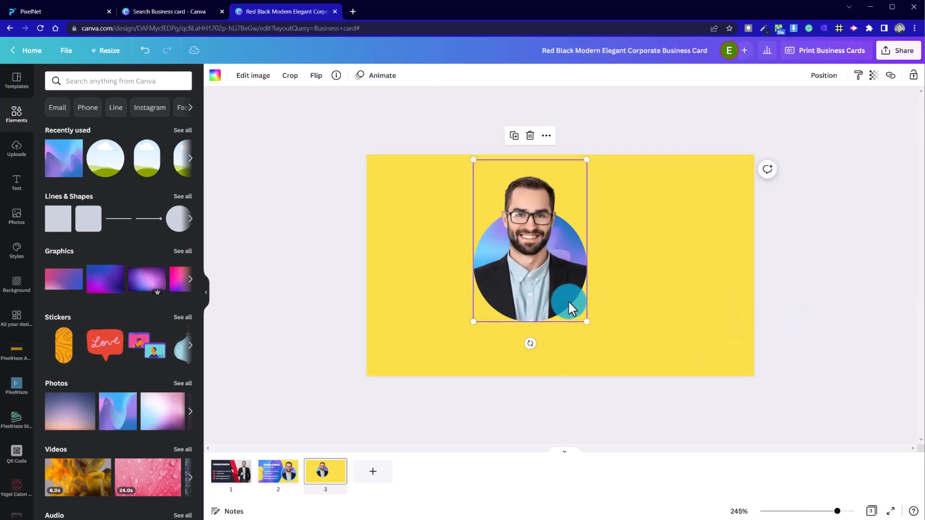
Examine the portrait composition on page 2 as a reference and return to page 3
click(615, 310)
drag(523, 295, 526, 300)
click(424, 336)
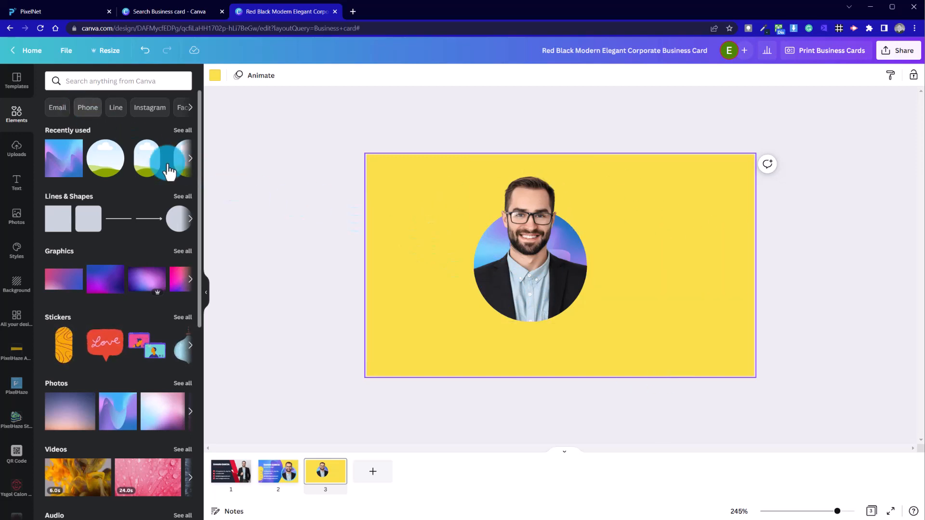
click(274, 484)
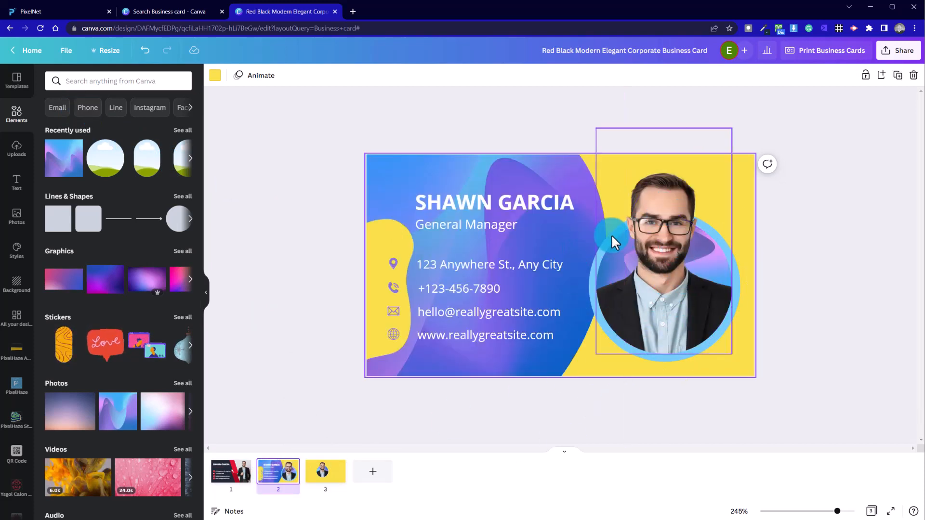
click(322, 482)
Move the portrait and gradient circle together to the lower-right area of the card on page 3
click(529, 324)
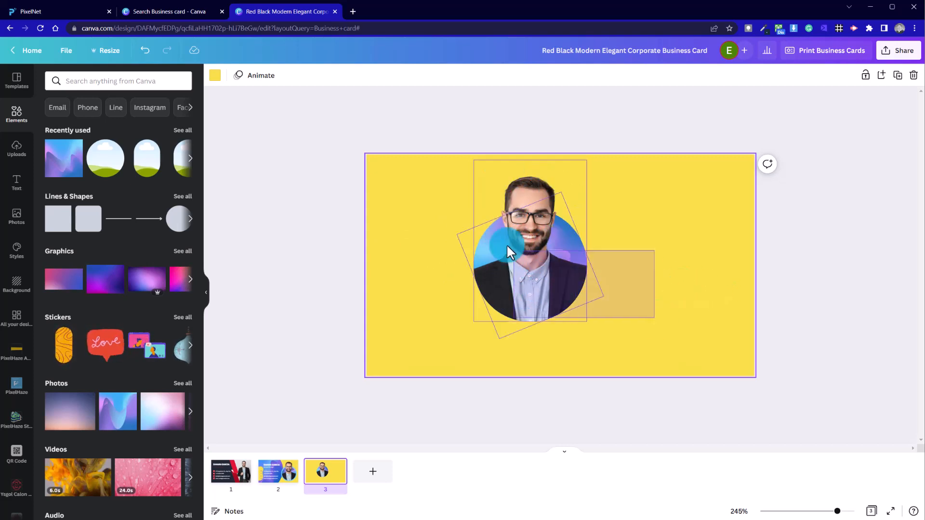
drag(551, 265, 673, 292)
click(518, 278)
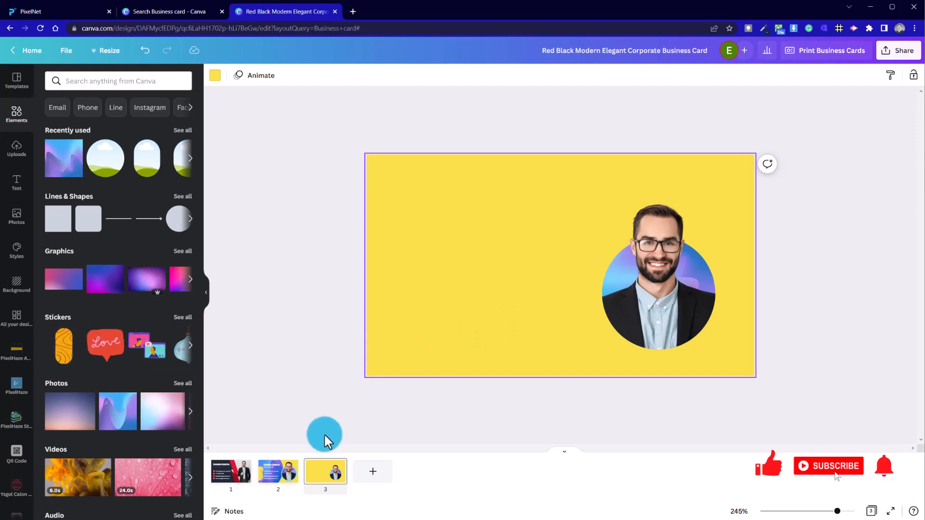
Add a solid circle shape, centre it over the gradient circle and size it slightly larger so it forms an even rim
drag(171, 219, 357, 273)
drag(568, 267, 597, 354)
drag(692, 259, 723, 232)
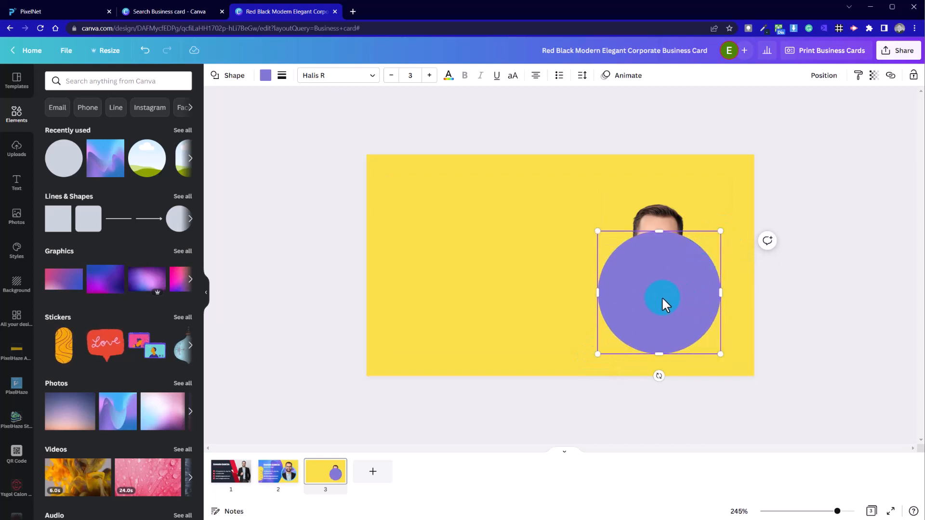
mouse_move(663, 299)
mouse_down()
mouse_move(671, 295)
mouse_move(662, 291)
mouse_move(663, 300)
mouse_up()
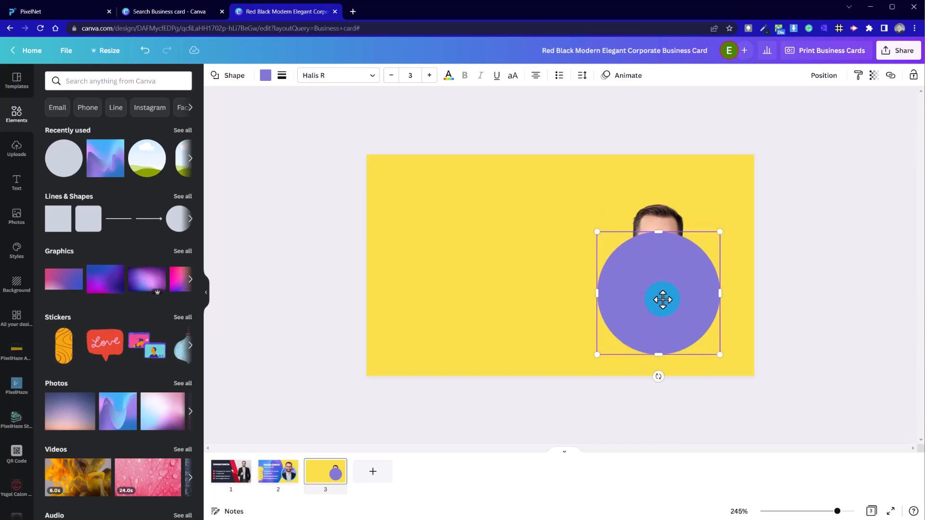
click(698, 238)
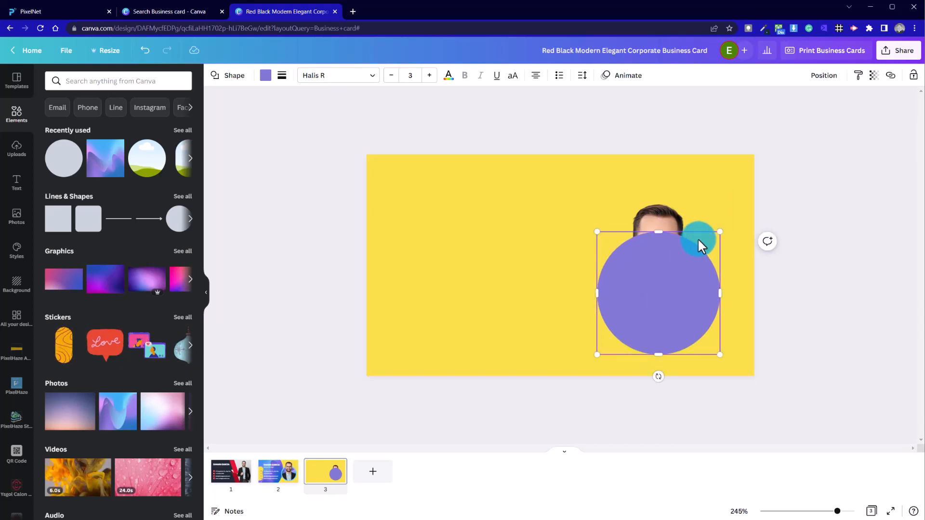
drag(720, 232, 735, 246)
click(673, 301)
Send the solid circle to the back, behind the gradient circle and the portrait
right_click(675, 287)
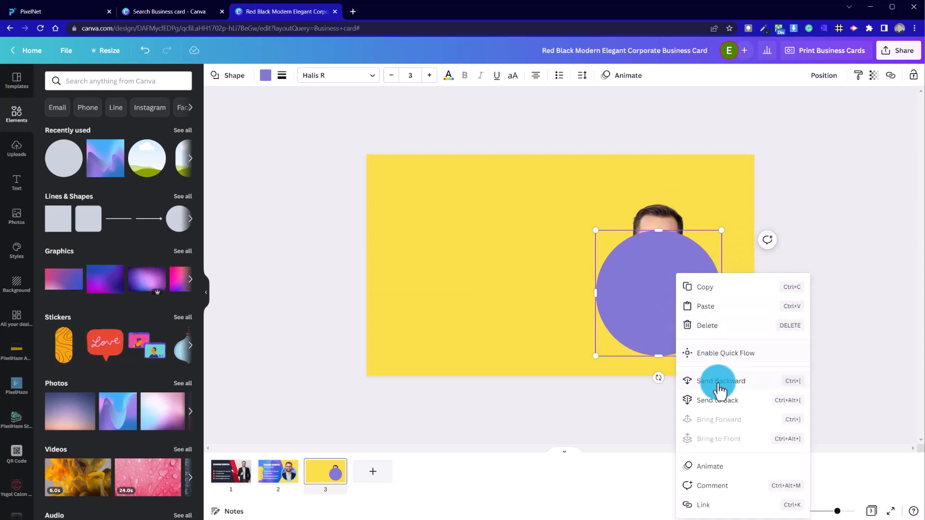
click(726, 404)
click(508, 318)
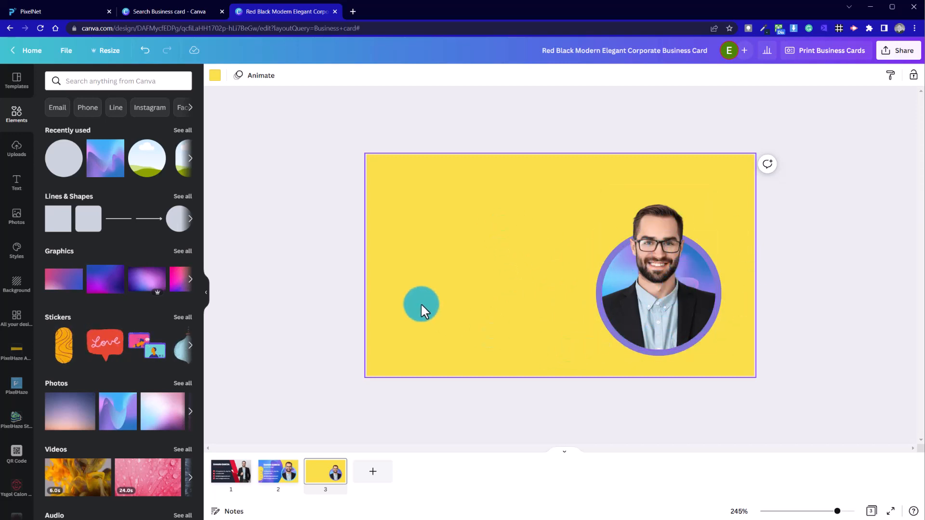
Recolour the solid circle behind the portrait with the medium blue from the gradient image's photo colours
click(592, 310)
click(265, 77)
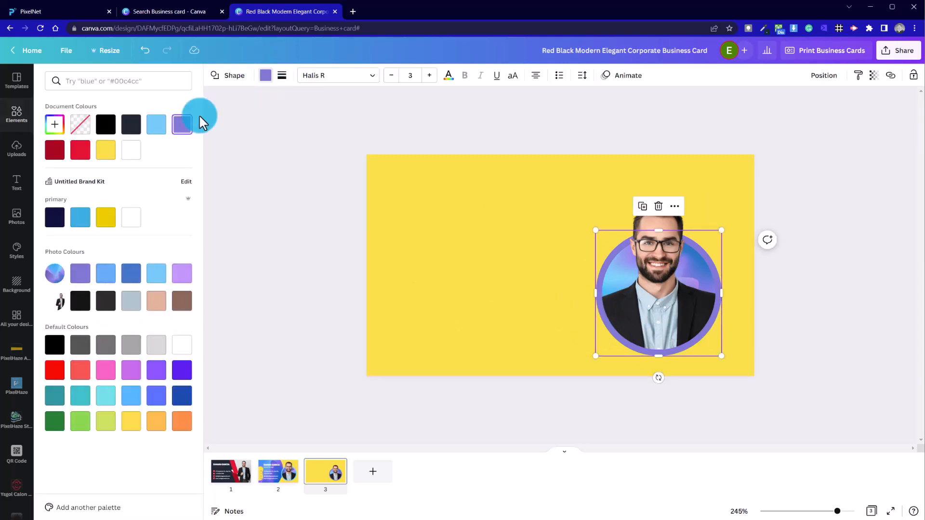
click(159, 283)
click(271, 213)
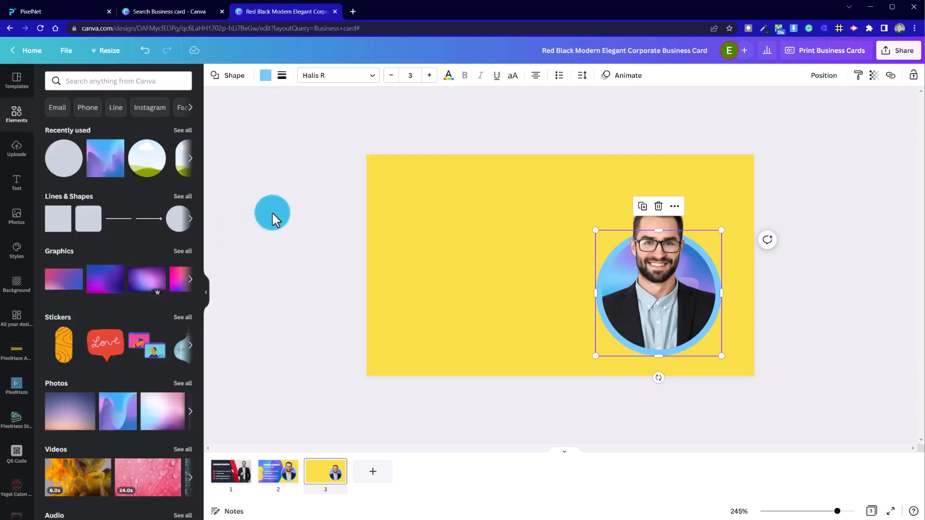
click(266, 75)
click(113, 271)
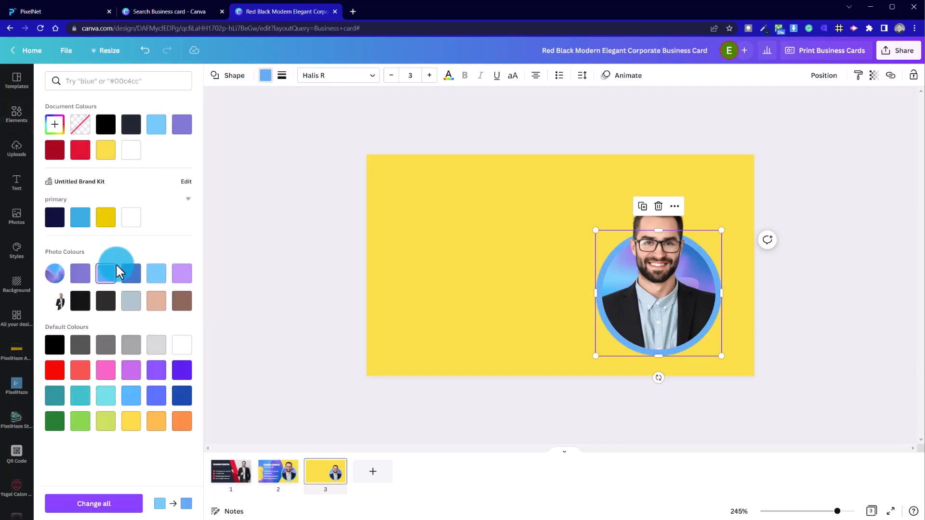
click(314, 218)
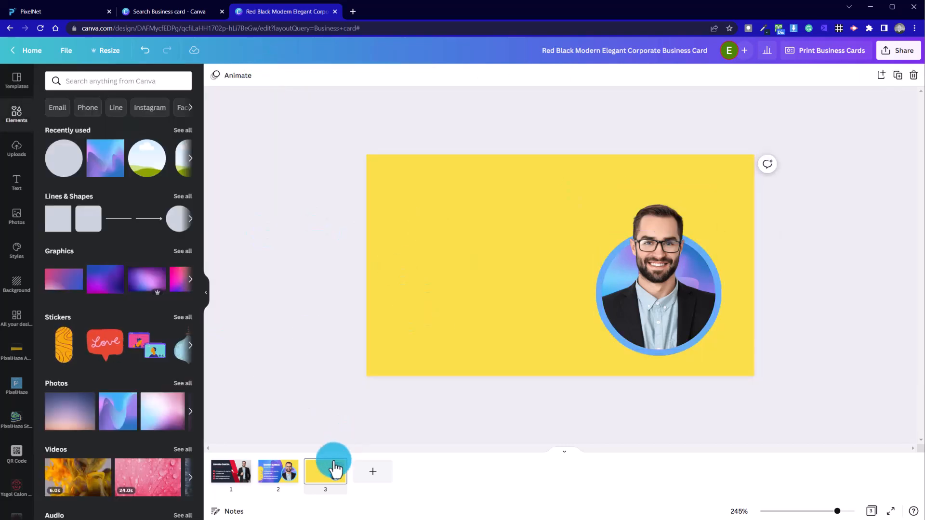
Examine the yellow blob and the gradient background on page 2, including the image's crop and how far its frame extends beyond the card
click(287, 471)
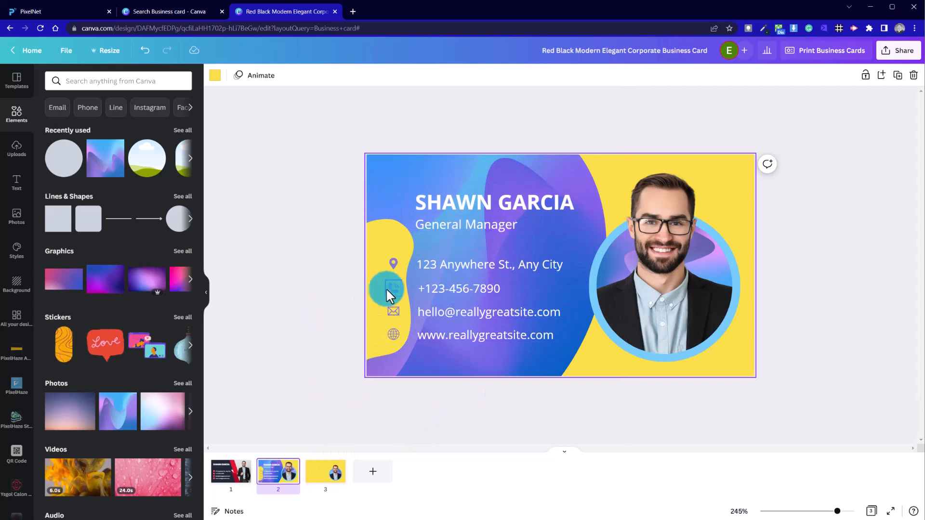
drag(378, 248, 381, 241)
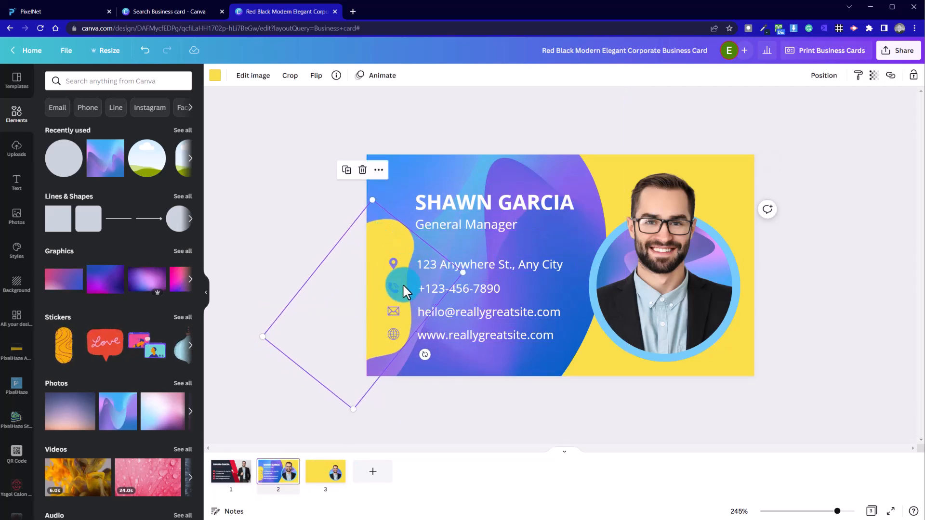
click(470, 163)
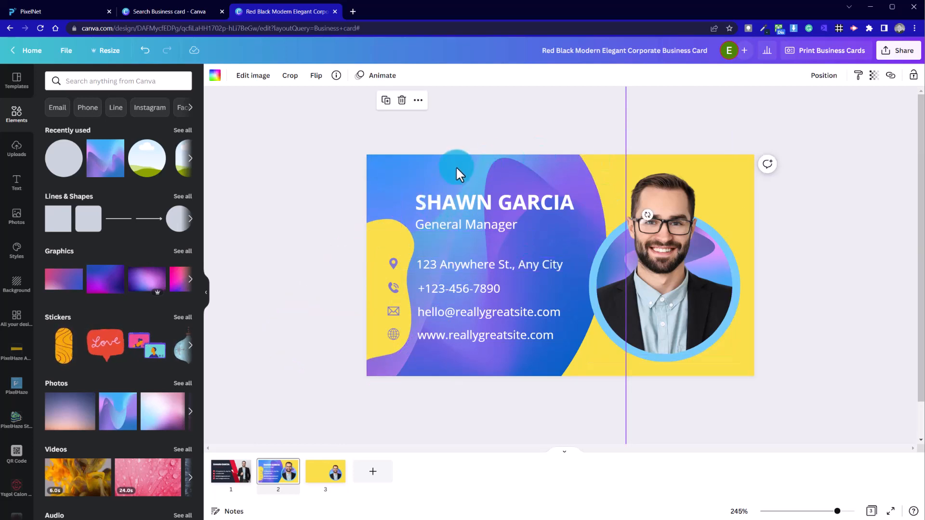
double_click(455, 166)
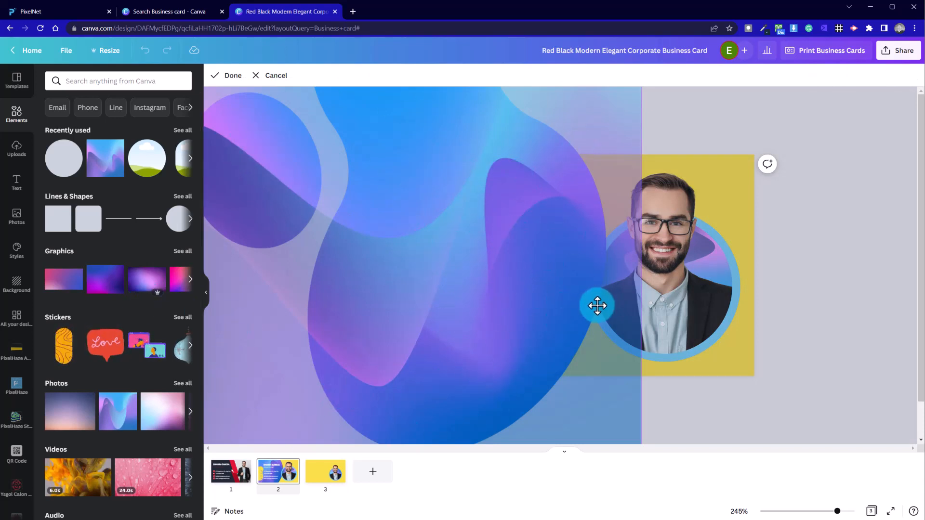
click(776, 295)
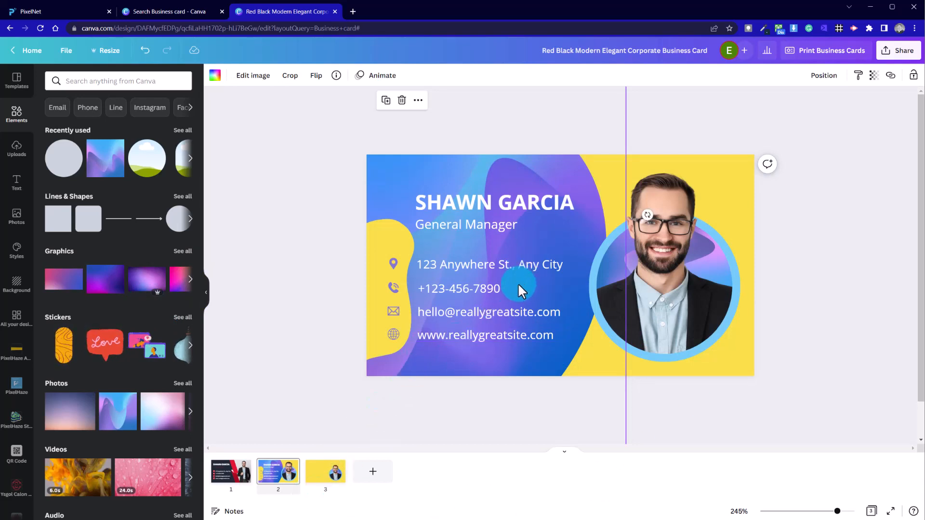
click(787, 510)
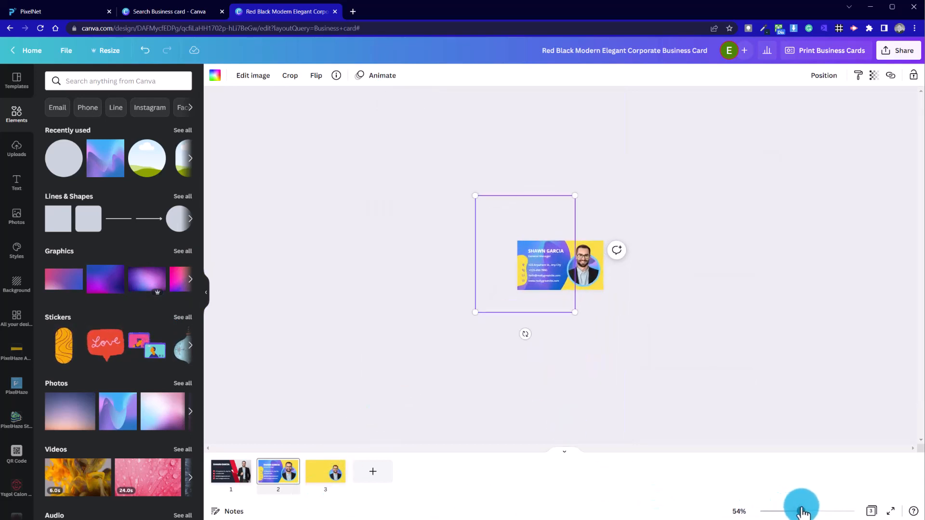
click(802, 512)
drag(465, 192, 493, 166)
click(591, 367)
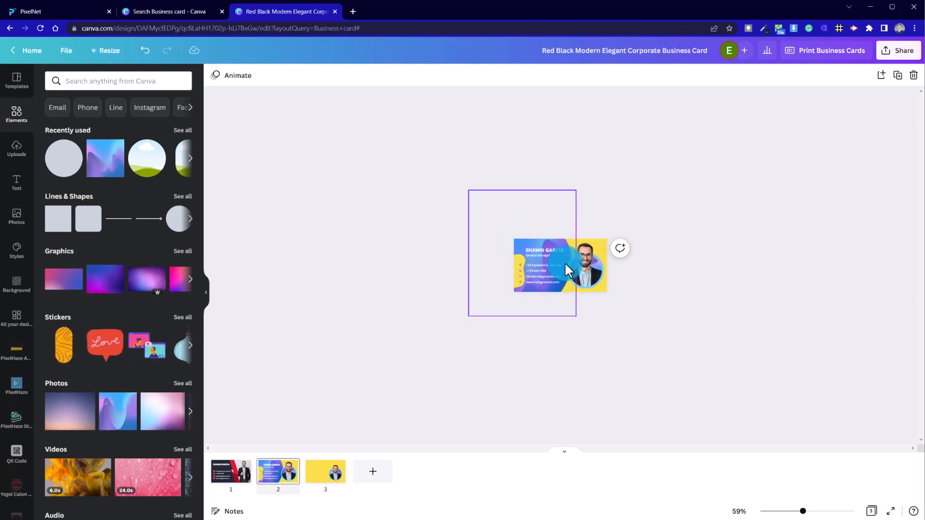
Add the recently used blob frame with the small side circle to page 3 and enlarge it over the card's left part
click(331, 481)
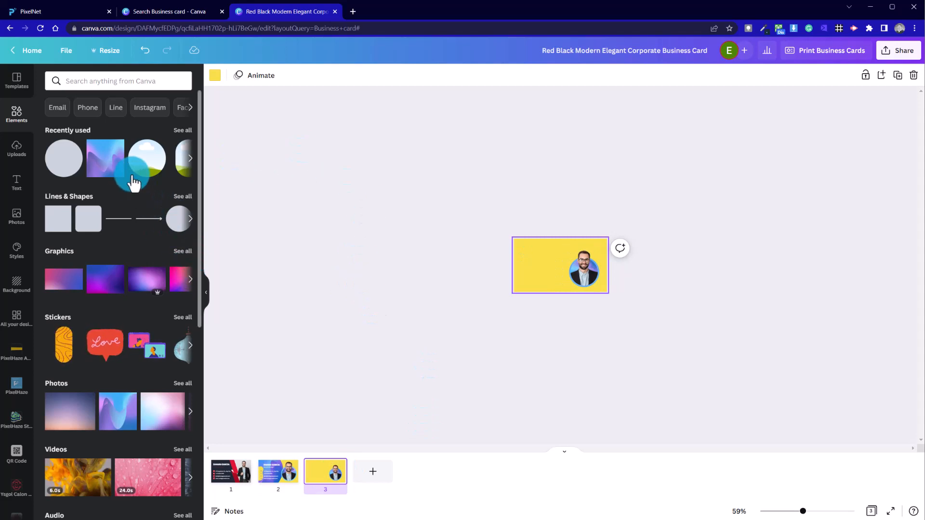
click(187, 135)
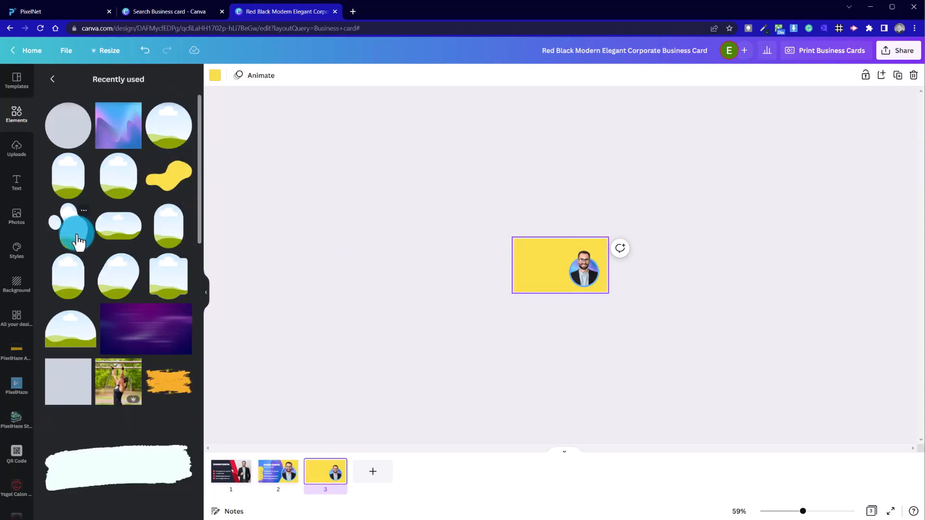
click(76, 239)
drag(598, 232, 460, 382)
drag(516, 336, 556, 243)
drag(463, 297, 448, 318)
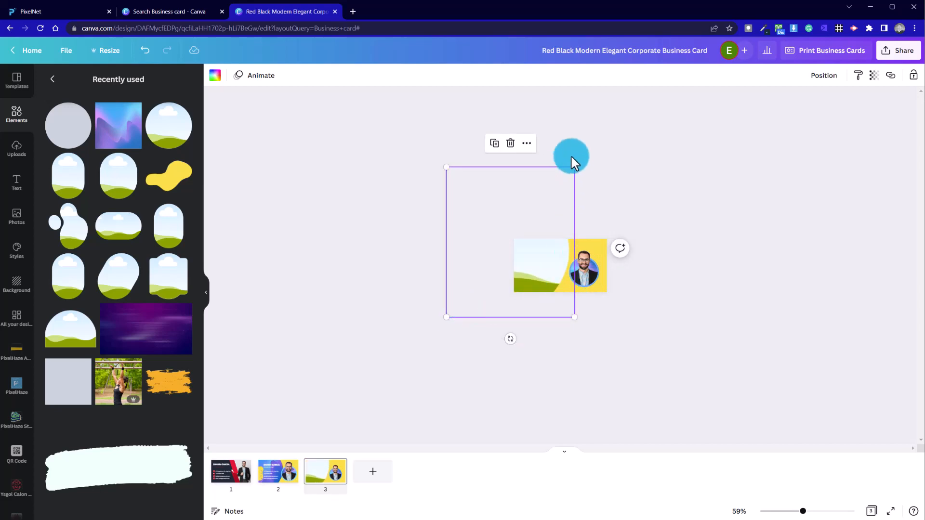
Resize and reposition the blob frame so it fills the card's left part and its curved edge runs into the portrait circle
drag(447, 169, 460, 218)
drag(535, 264, 535, 258)
click(699, 275)
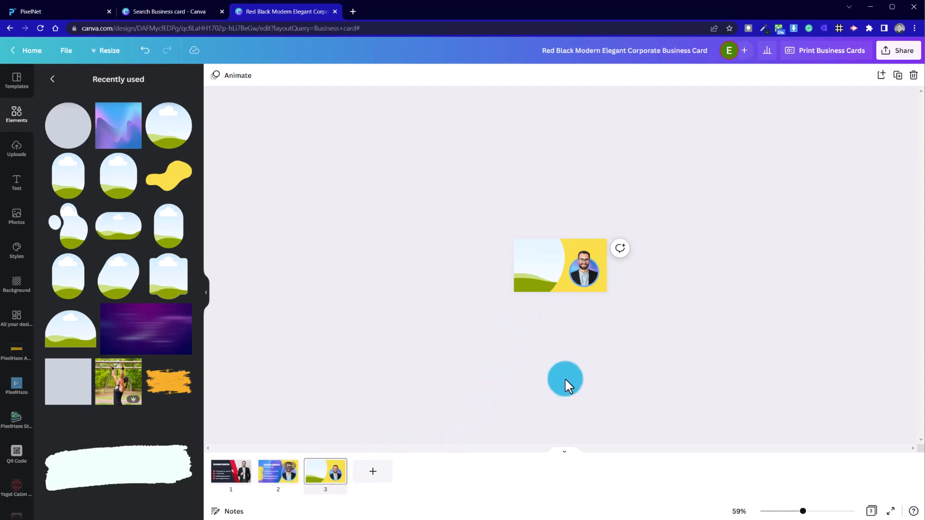
click(540, 290)
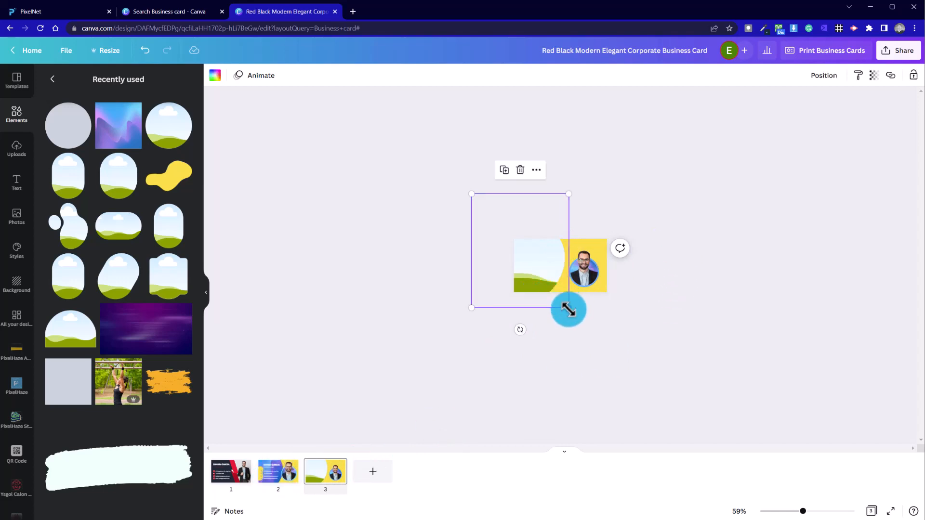
mouse_move(568, 309)
mouse_down()
mouse_move(578, 323)
mouse_move(572, 314)
mouse_up()
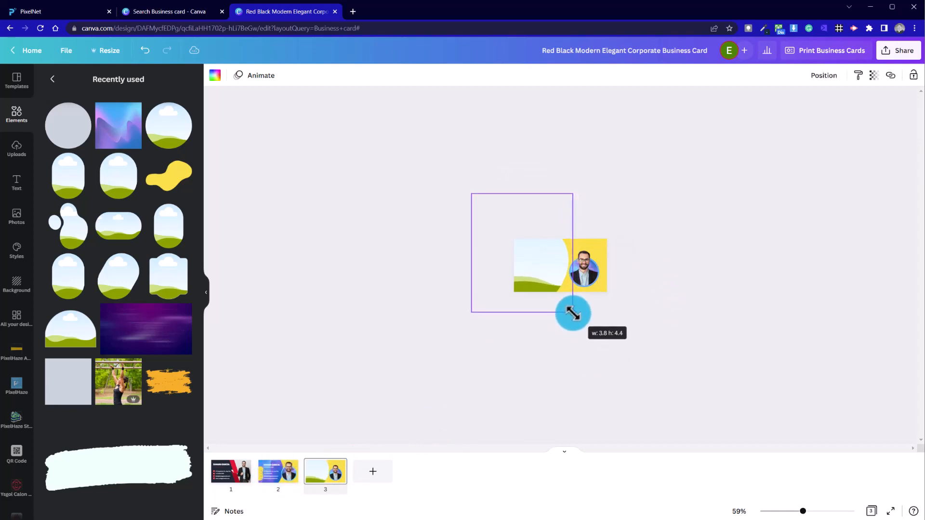
drag(553, 277, 562, 278)
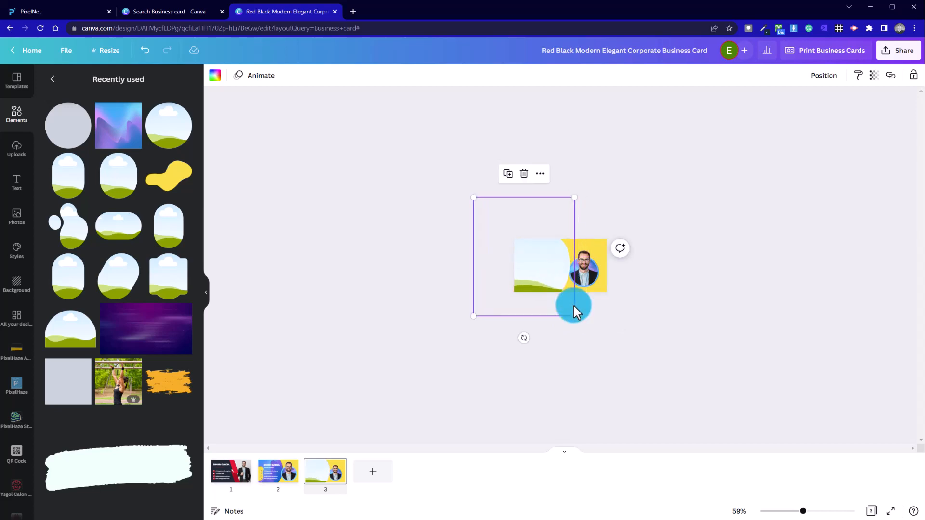
drag(575, 316, 577, 320)
drag(560, 278, 560, 280)
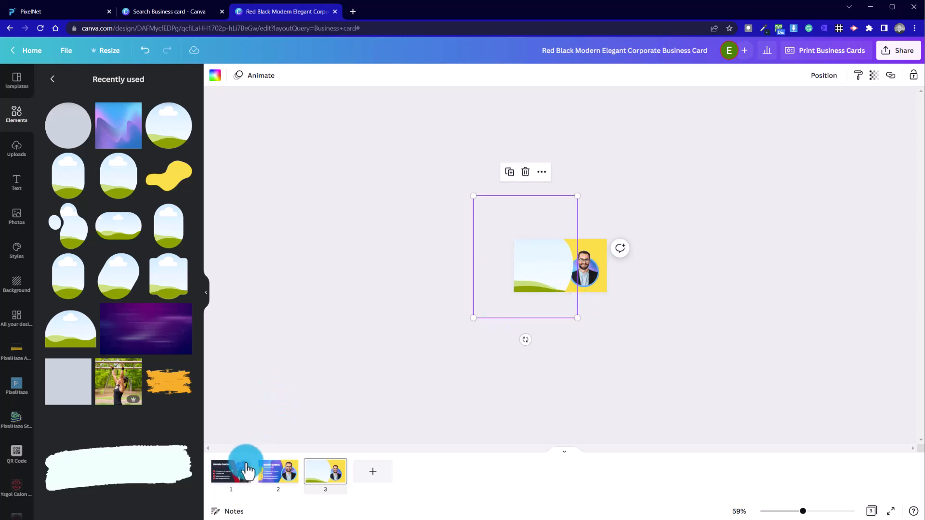
Send the blob frame to the back, behind the portrait and its circles
click(510, 356)
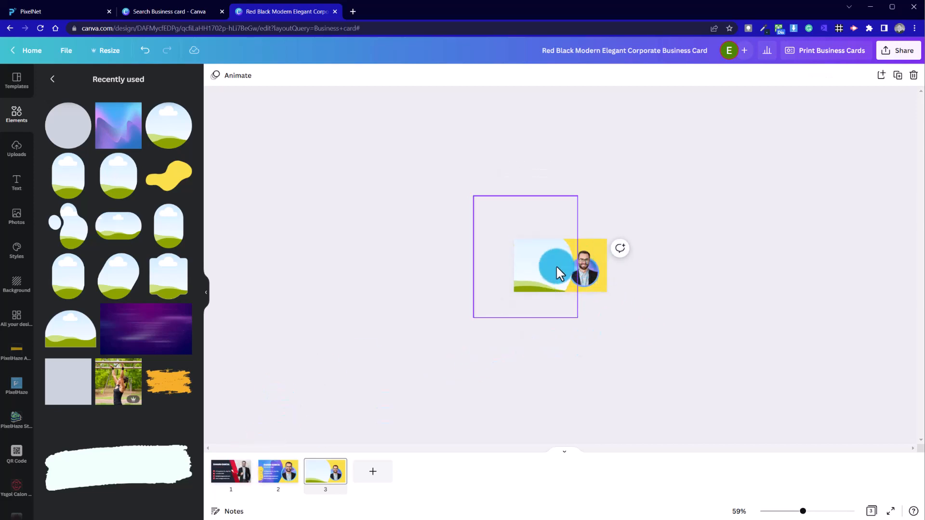
click(557, 268)
right_click(556, 265)
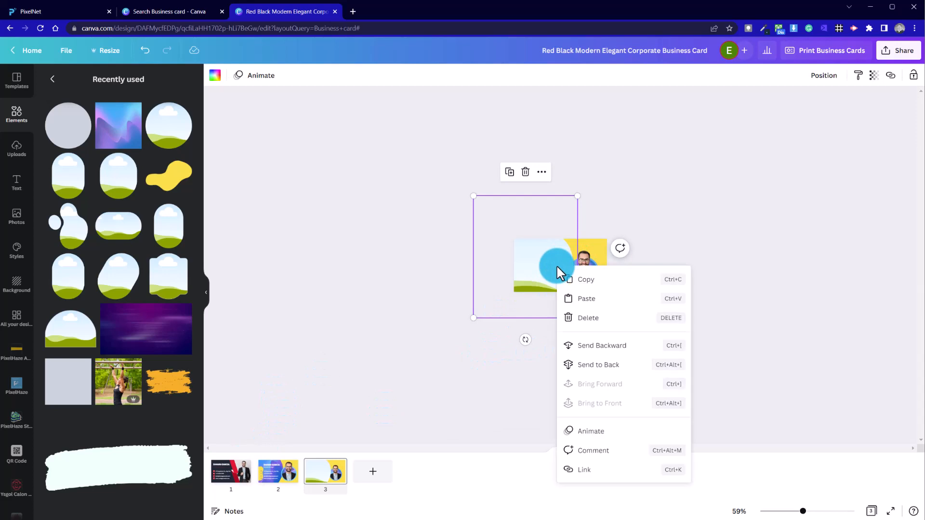
click(605, 359)
click(652, 273)
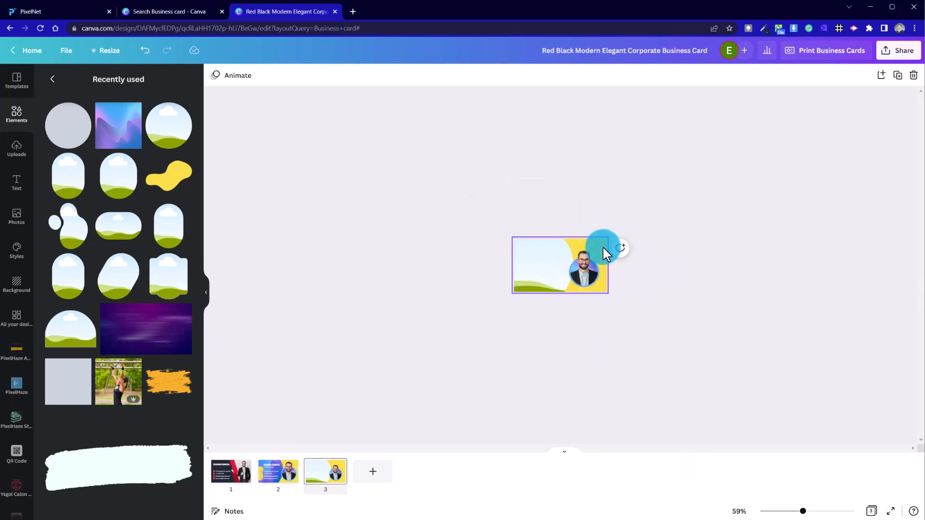
Fill the blob frame with the blue-purple wavy gradient image
drag(803, 511, 835, 512)
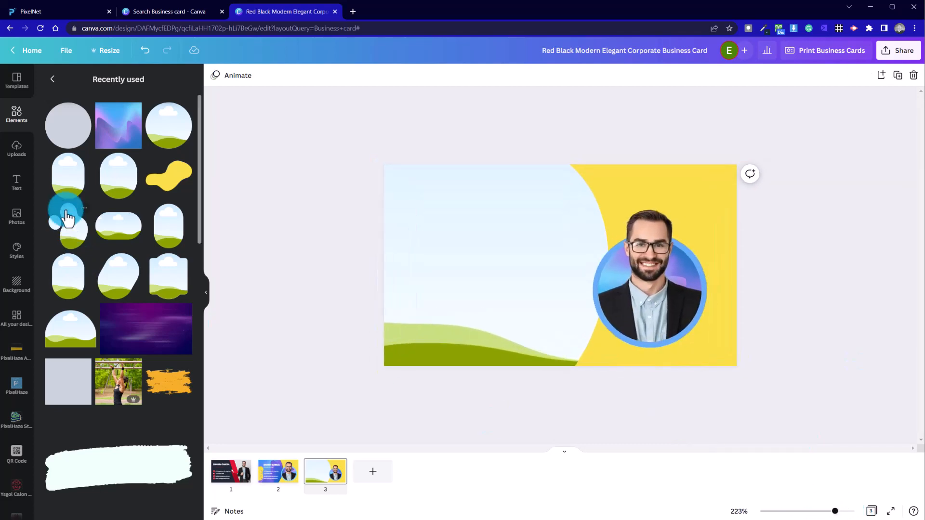
drag(118, 128, 465, 231)
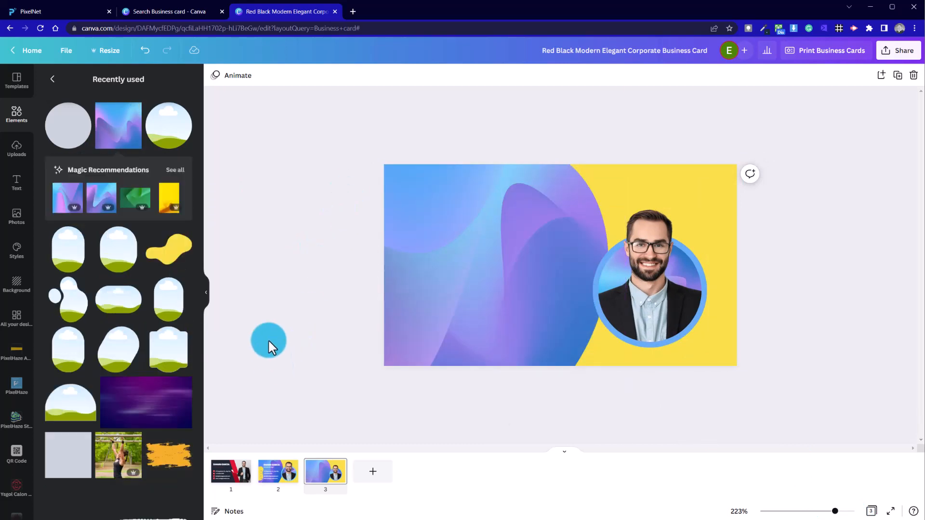
mouse_move(253, 475)
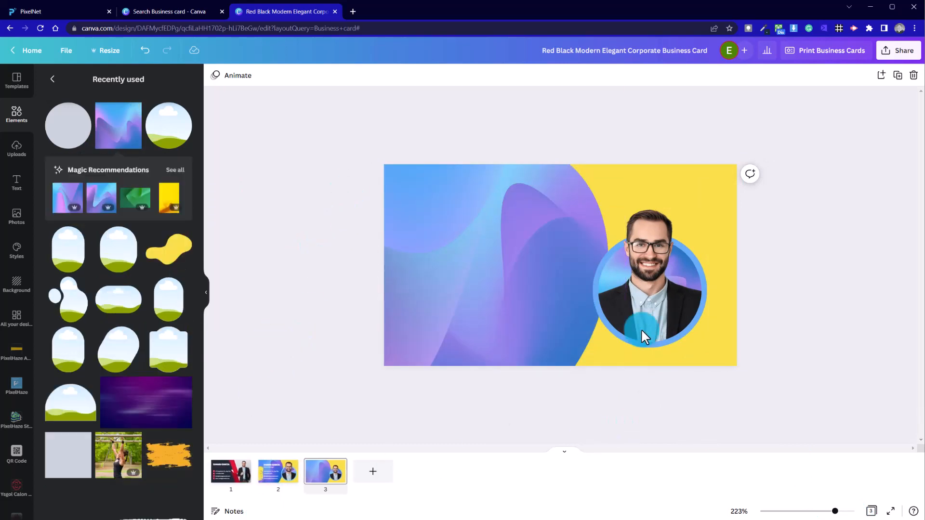
Lock the gradient-filled background frame in place
click(640, 222)
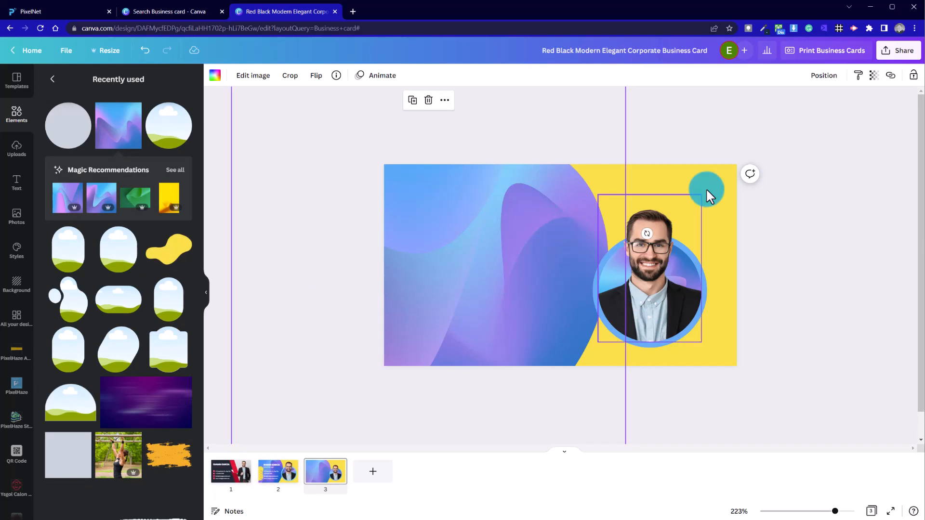
click(913, 76)
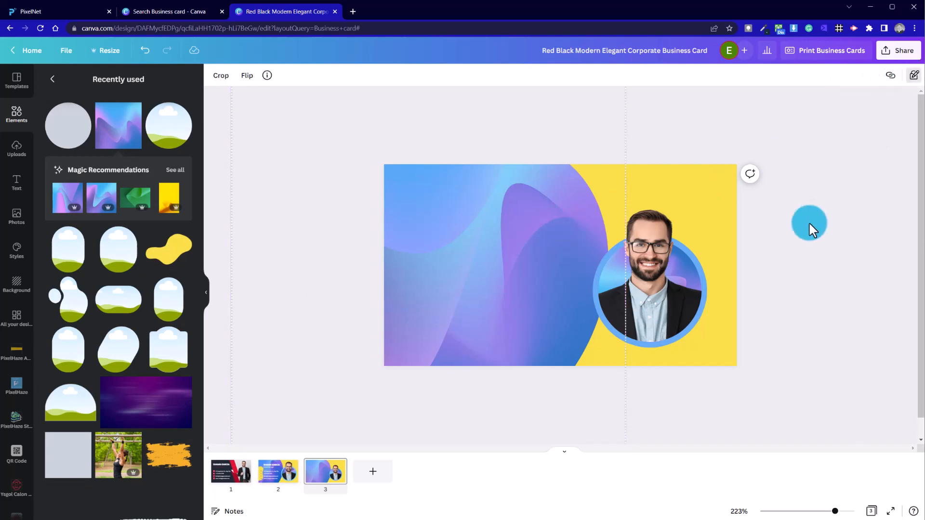
click(868, 306)
click(502, 270)
click(299, 315)
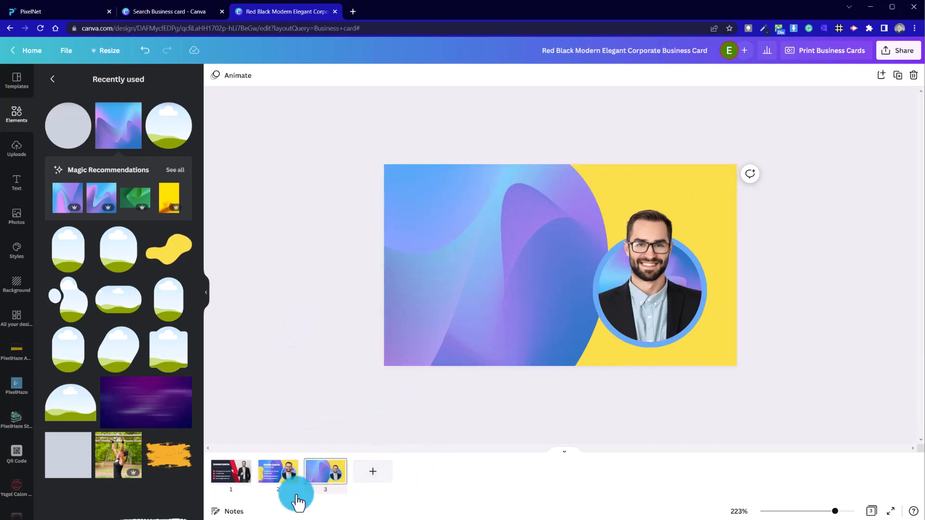
Check the yellow blob and text layout on page 2 and return to page 3
click(289, 477)
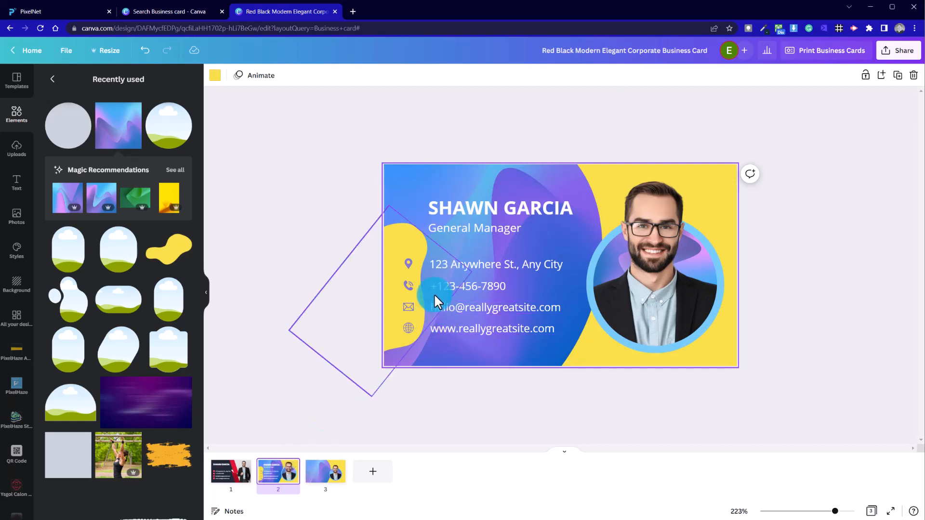
click(399, 367)
click(324, 477)
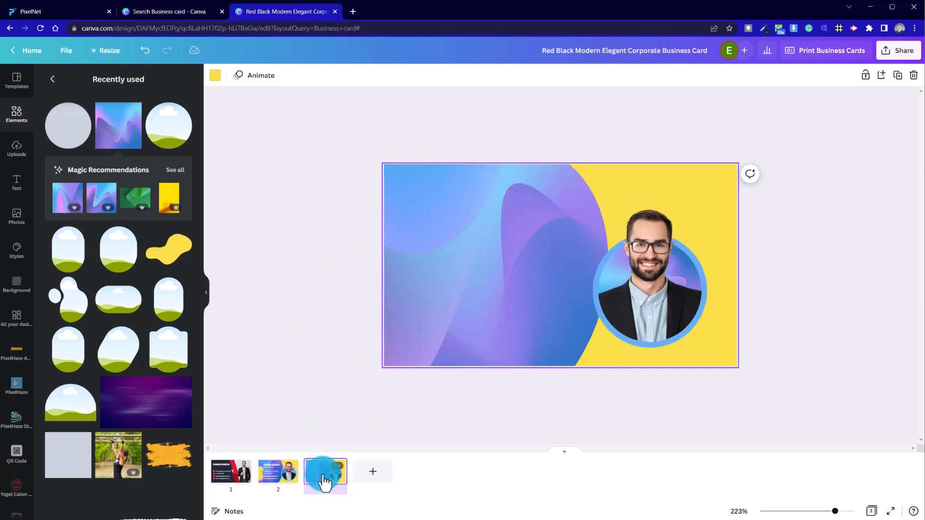